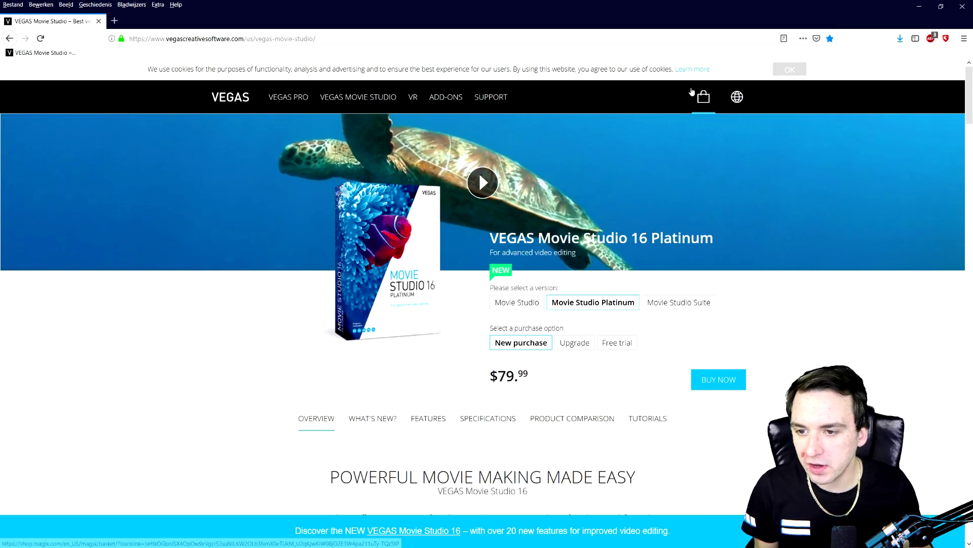
- Compare the upgrade and new-purchase offers for VEGAS Movie Studio 16 Platinum
{"action": "scroll", "coordinate": [562, 102], "scroll_direction": "down", "scroll_amount": 2}
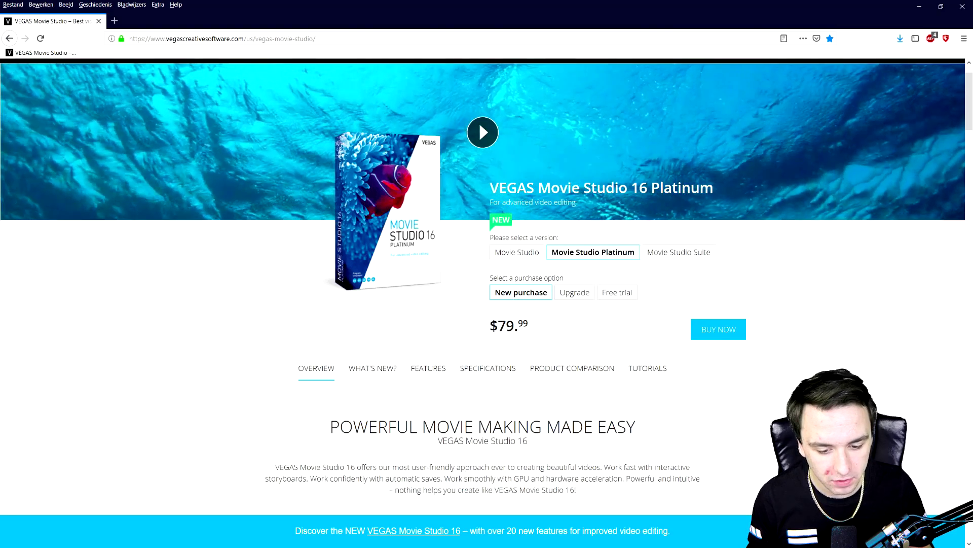
{"action": "double_click", "coordinate": [504, 321]}
{"action": "left_click", "coordinate": [558, 320]}
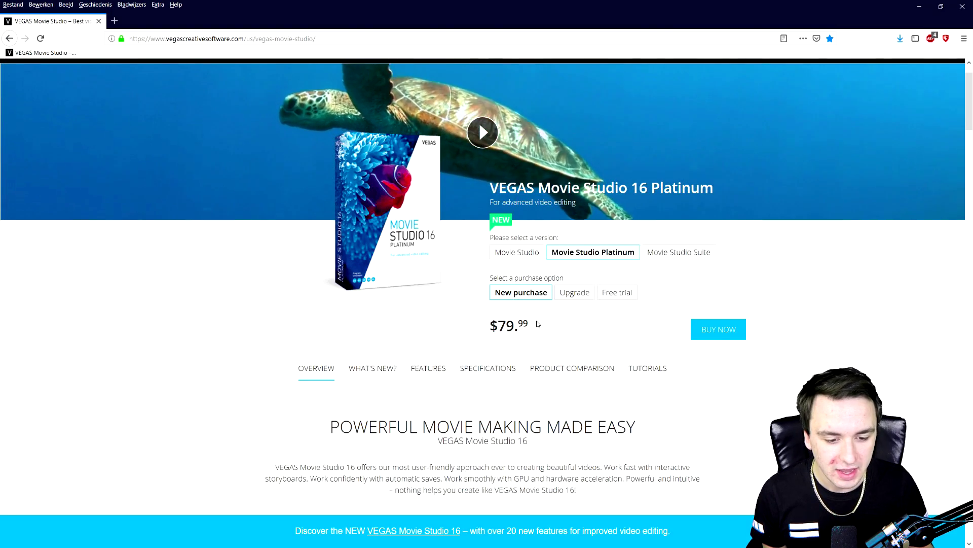
{"action": "left_click", "coordinate": [573, 296]}
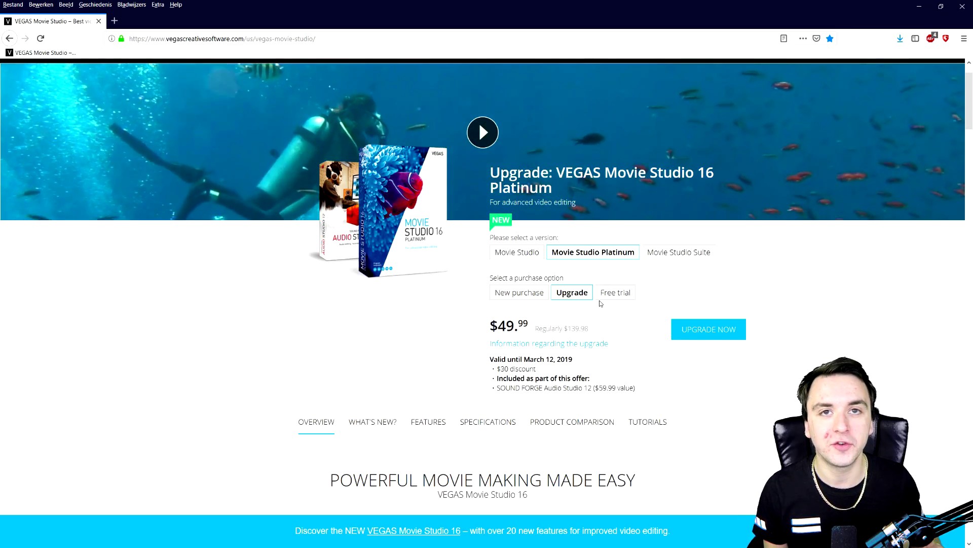
{"action": "left_click", "coordinate": [519, 295]}
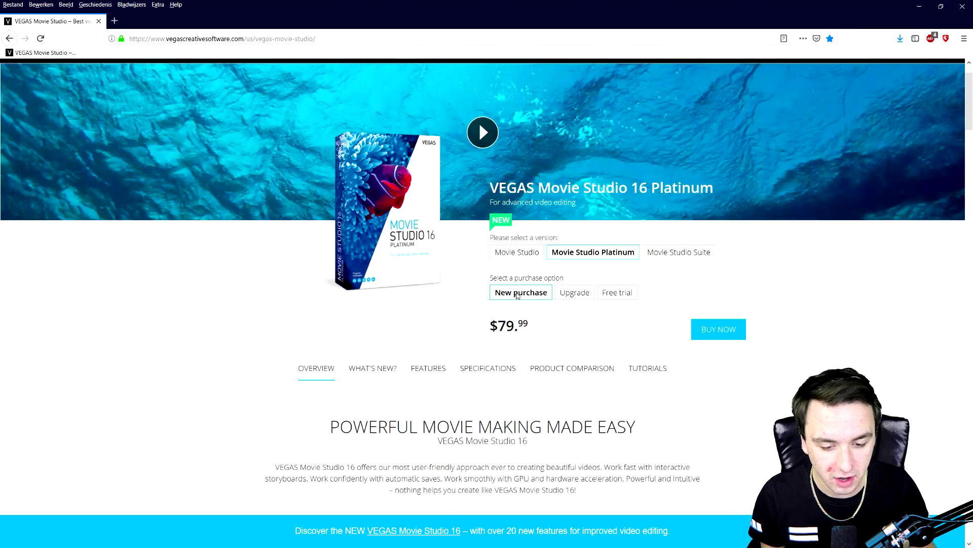
- View the new-purchase offer and overview of the basic Movie Studio version
{"action": "left_click", "coordinate": [534, 256]}
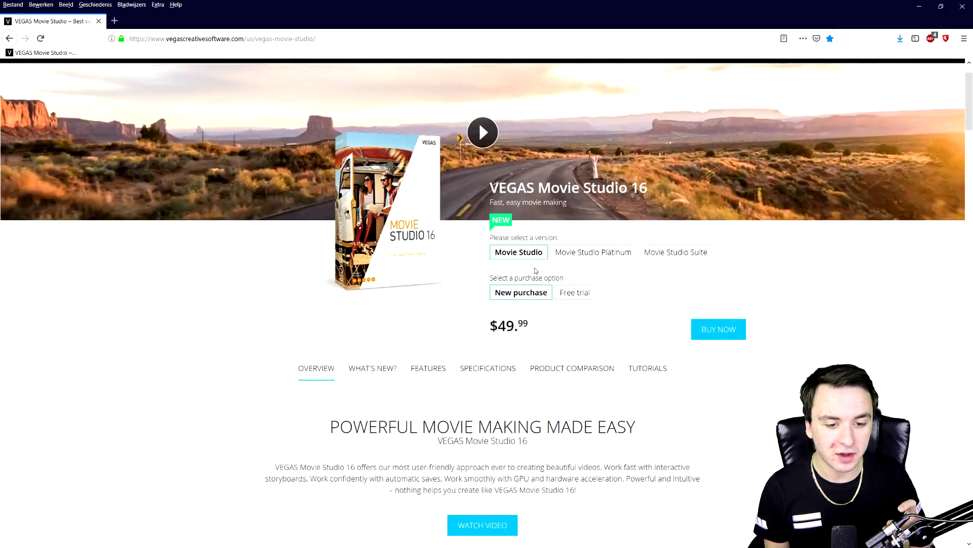
{"action": "scroll", "coordinate": [508, 281], "scroll_direction": "down", "scroll_amount": 10}
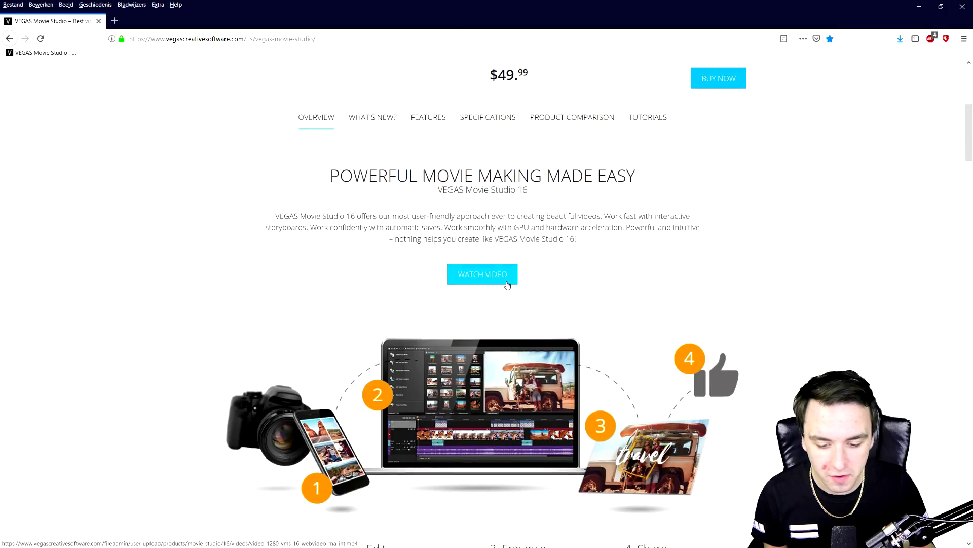
{"action": "scroll", "coordinate": [554, 278], "scroll_direction": "up", "scroll_amount": 10}
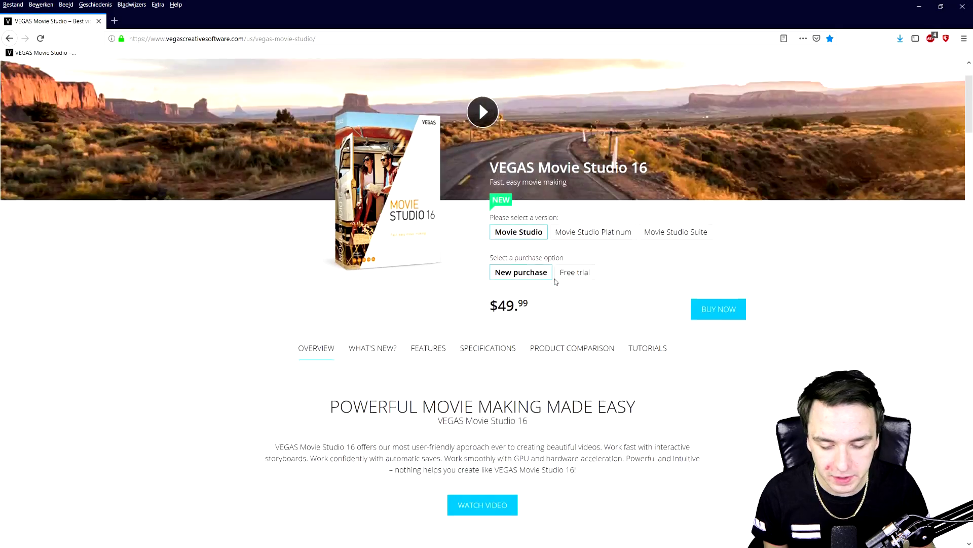
{"action": "scroll", "coordinate": [557, 282], "scroll_direction": "down", "scroll_amount": 5}
{"action": "scroll", "coordinate": [555, 282], "scroll_direction": "up", "scroll_amount": 5}
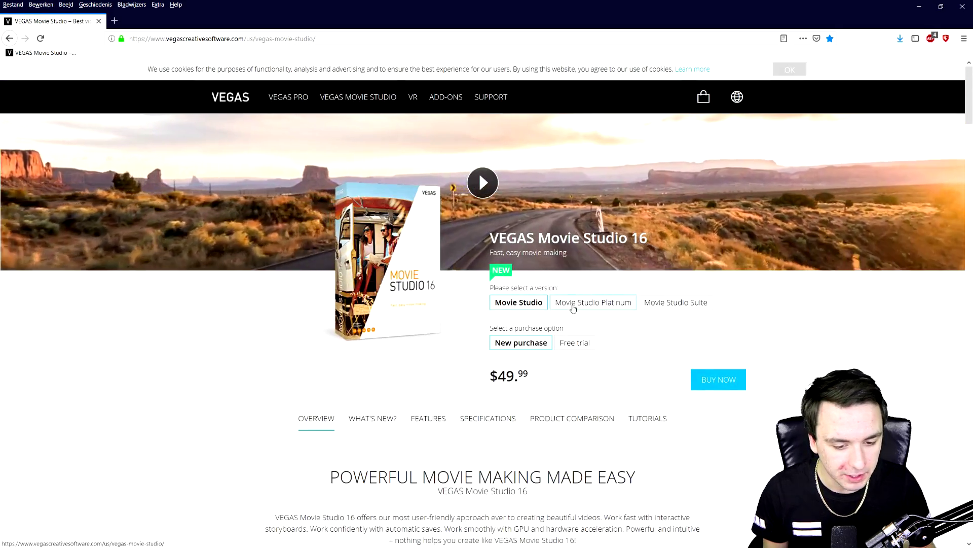
- Select the Movie Studio Platinum version and read through its overview down to the features included in Platinum and Suite
{"action": "left_click", "coordinate": [572, 304]}
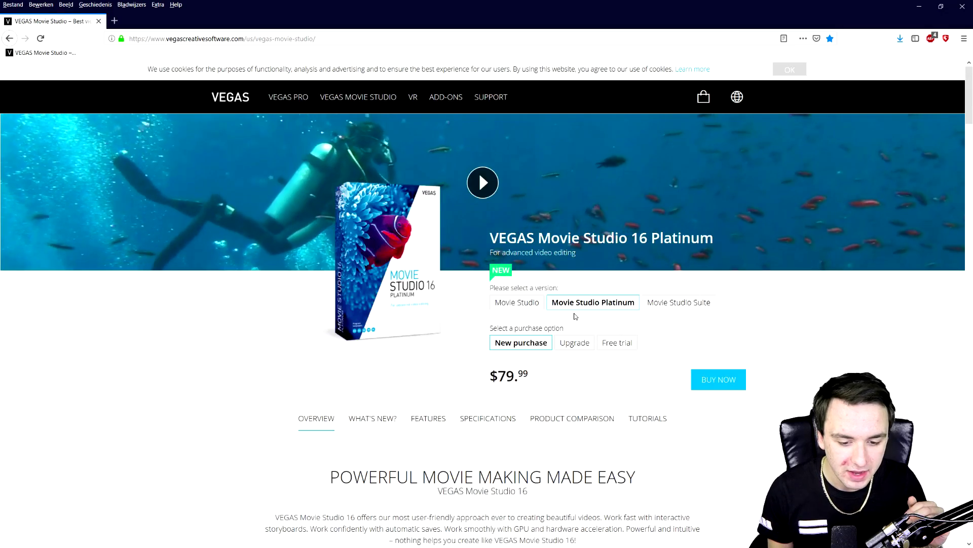
{"action": "scroll", "coordinate": [576, 315], "scroll_direction": "down", "scroll_amount": 4}
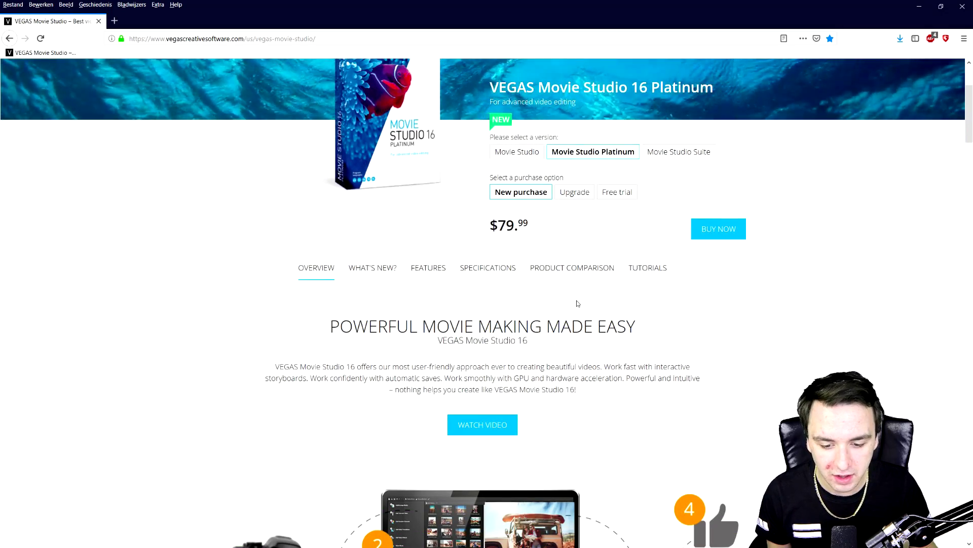
{"action": "scroll", "coordinate": [577, 303], "scroll_direction": "down", "scroll_amount": 7}
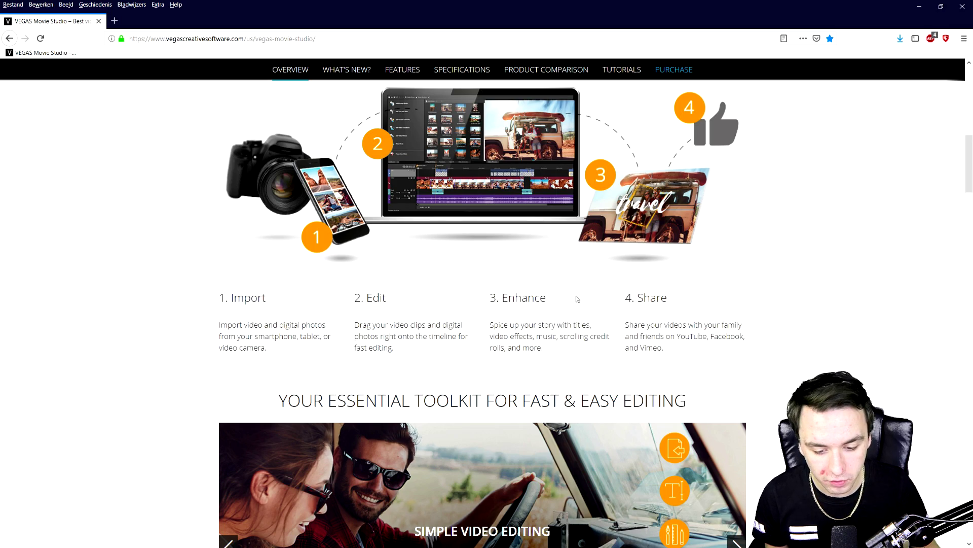
{"action": "scroll", "coordinate": [577, 299], "scroll_direction": "down", "scroll_amount": 10}
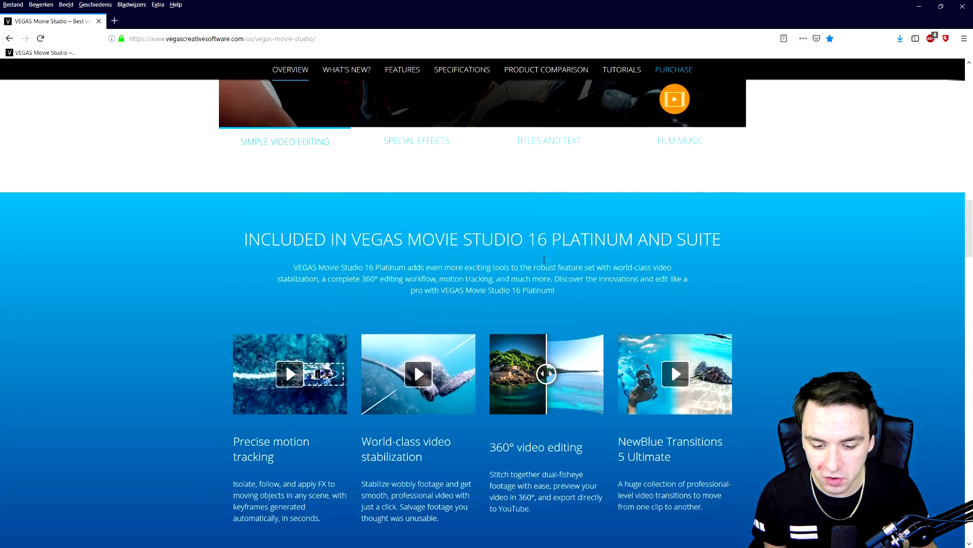
- View the Movie Studio Suite offer and reselect the Movie Studio Platinum version
{"action": "scroll", "coordinate": [643, 267], "scroll_direction": "up", "scroll_amount": 20}
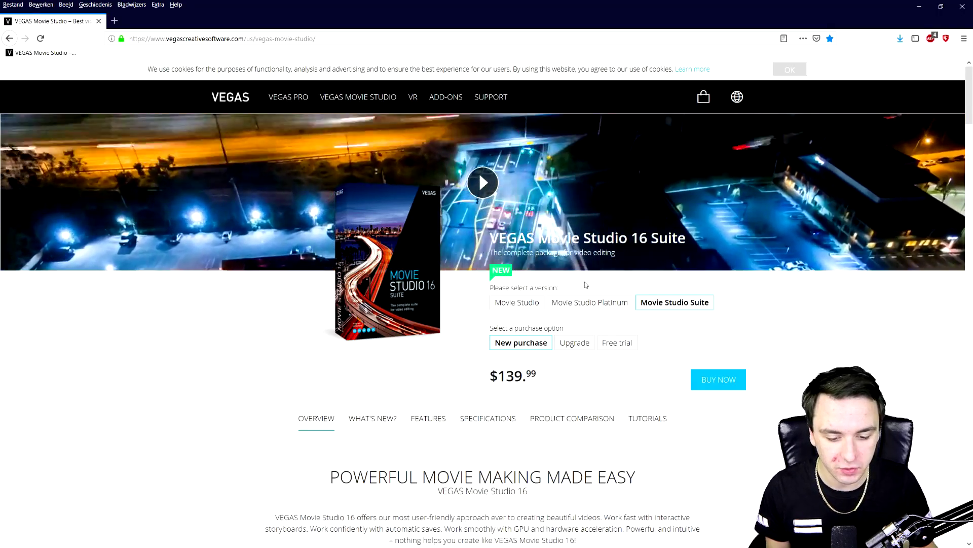
{"action": "scroll", "coordinate": [586, 284], "scroll_direction": "down", "scroll_amount": 1}
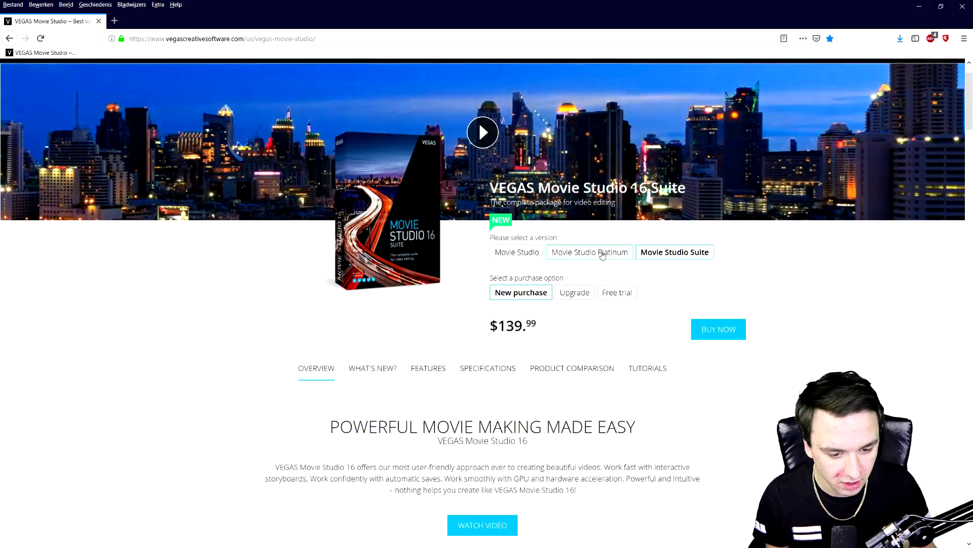
{"action": "left_click", "coordinate": [602, 253]}
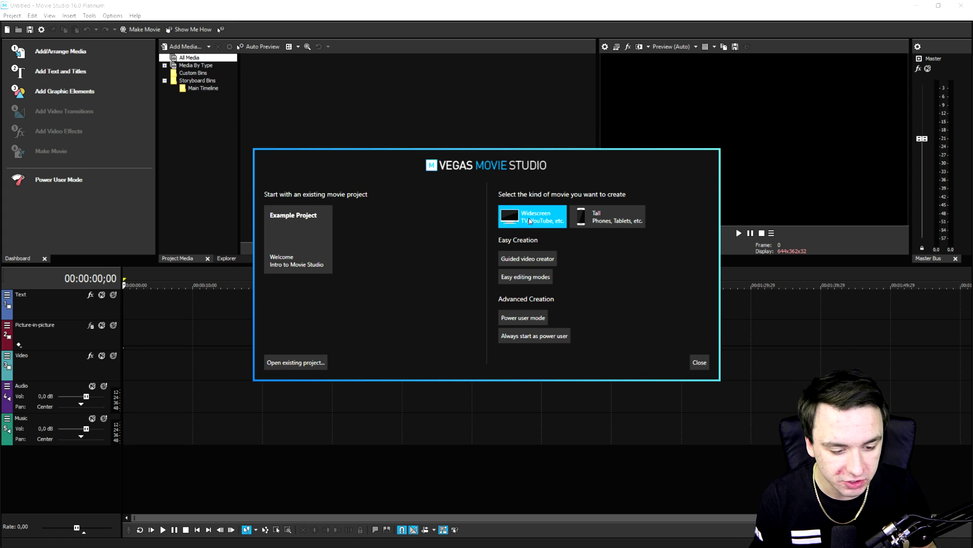
- Dismiss the welcome dialog and view the Explorer, Transitions, Video FX and Media Generators windows before returning to Project Media
{"action": "left_click", "coordinate": [699, 362]}
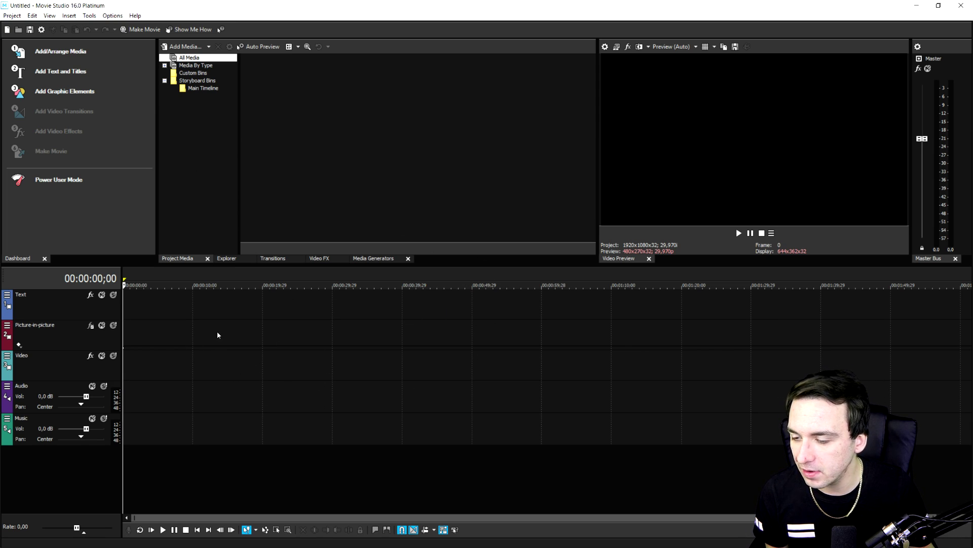
{"action": "left_click", "coordinate": [234, 259]}
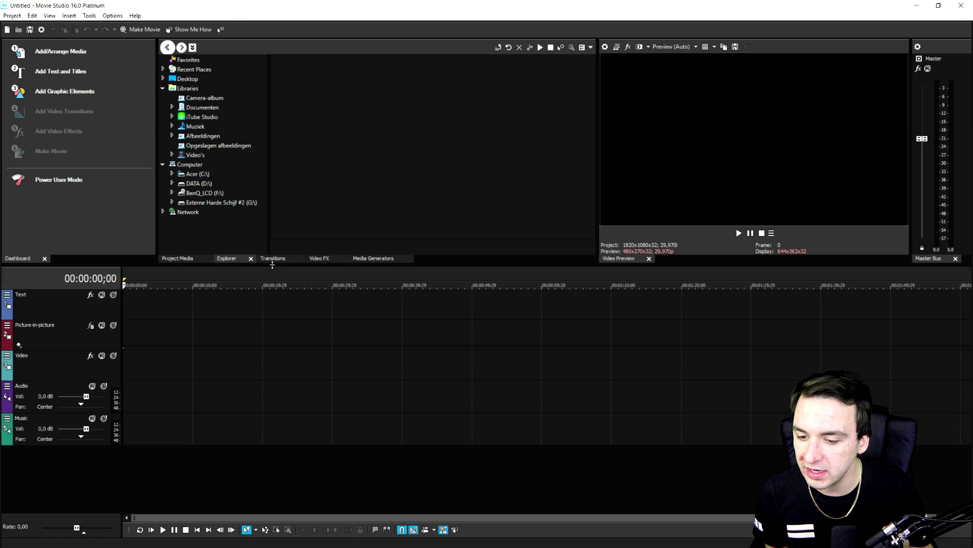
{"action": "left_click", "coordinate": [274, 260]}
{"action": "left_click", "coordinate": [319, 258]}
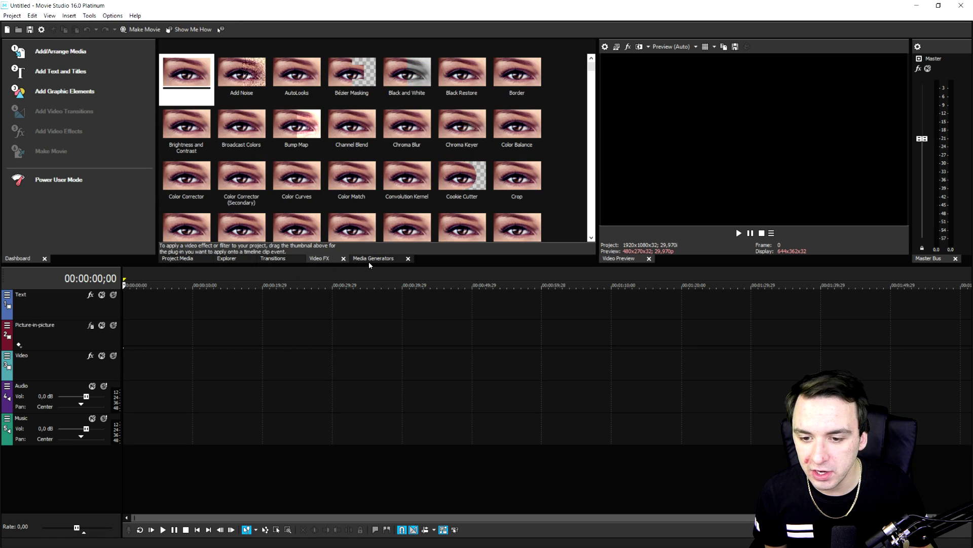
{"action": "left_click", "coordinate": [368, 260]}
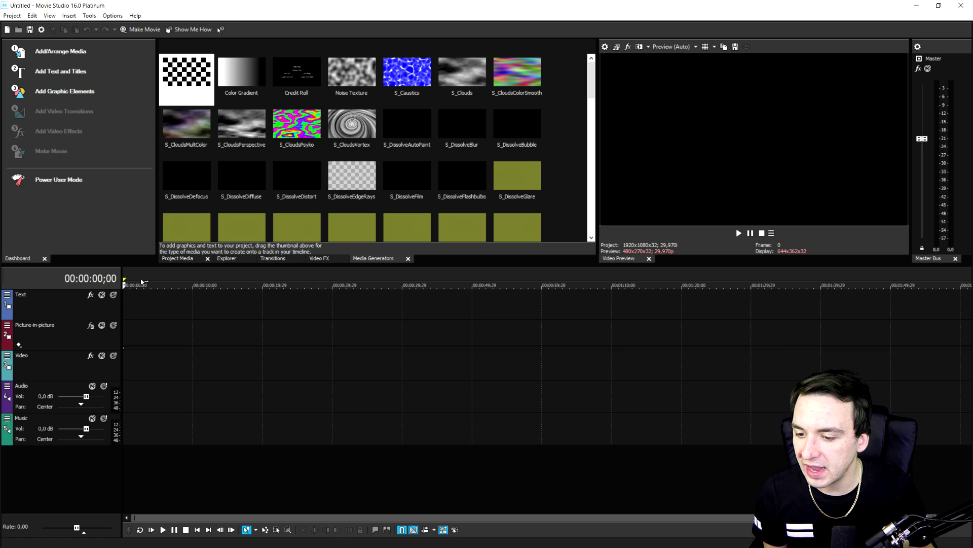
{"action": "left_click", "coordinate": [175, 259]}
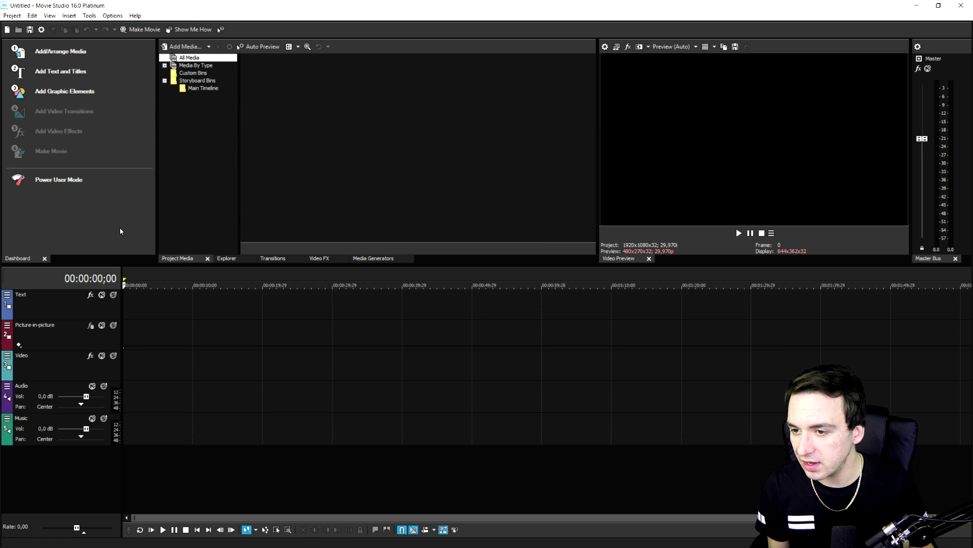
- View the Add/Arrange Media file dialog, cancel it, and browse the available media generators
{"action": "left_click", "coordinate": [80, 52]}
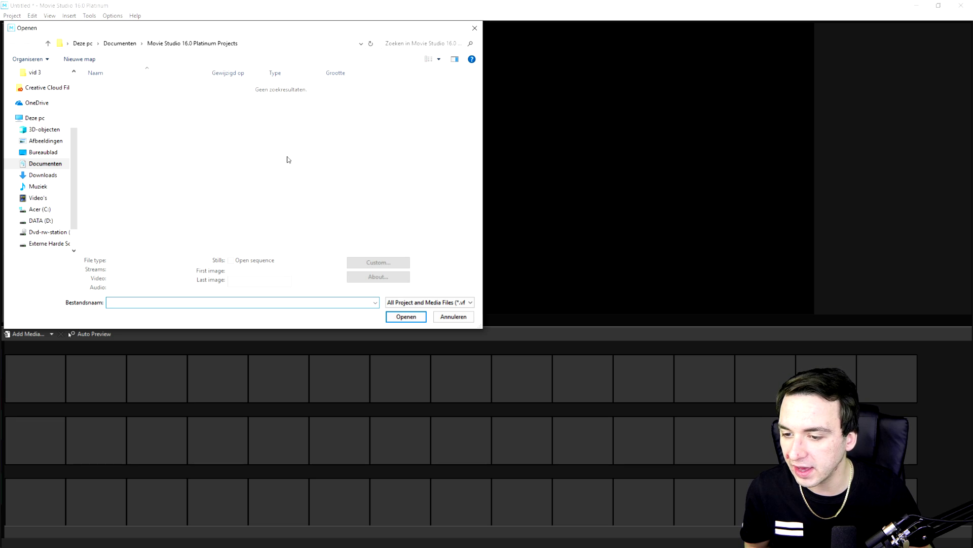
{"action": "left_click", "coordinate": [449, 317]}
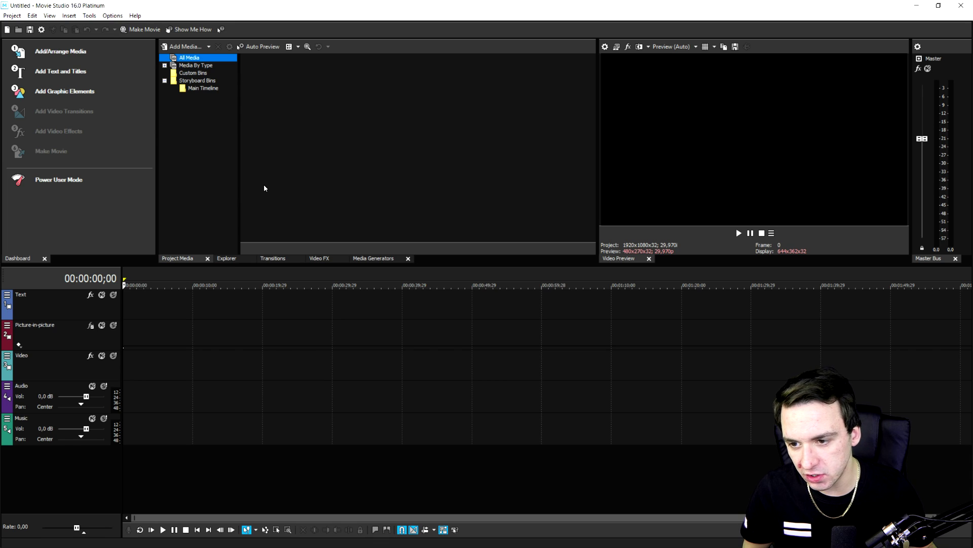
{"action": "left_click", "coordinate": [373, 259]}
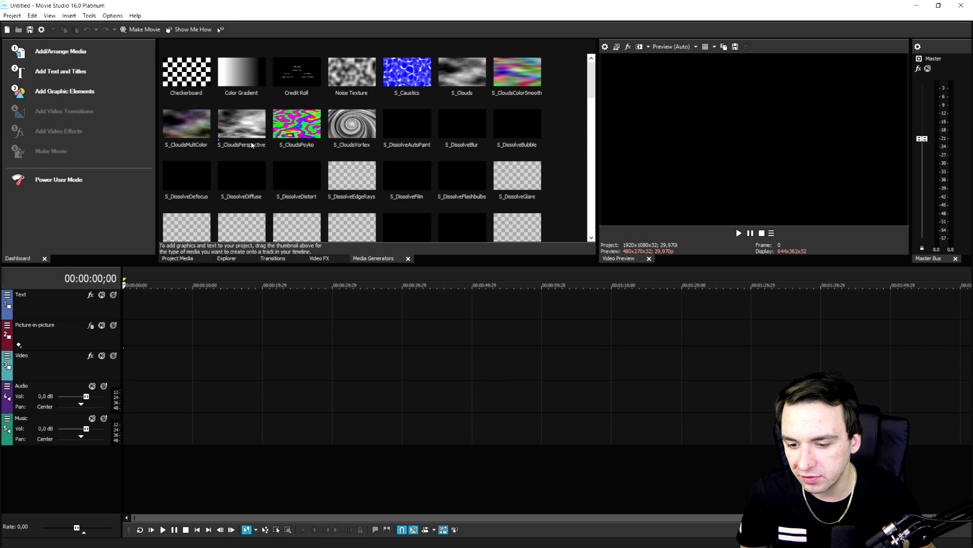
{"action": "scroll", "coordinate": [294, 208], "scroll_direction": "down", "scroll_amount": 10}
{"action": "scroll", "coordinate": [311, 185], "scroll_direction": "up", "scroll_amount": 10}
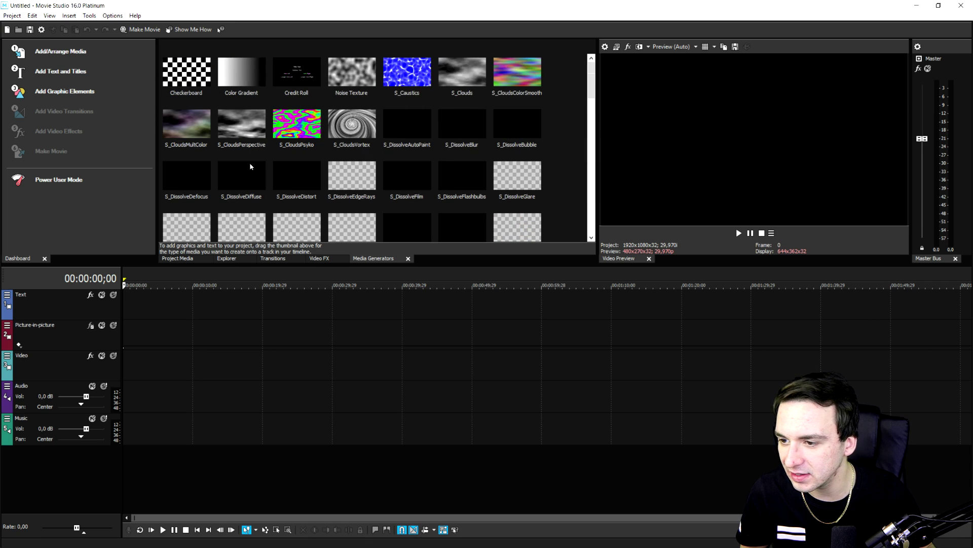
- Add a text title at the start of the Text track and replace its sample text with the channel name
{"action": "left_click", "coordinate": [85, 77]}
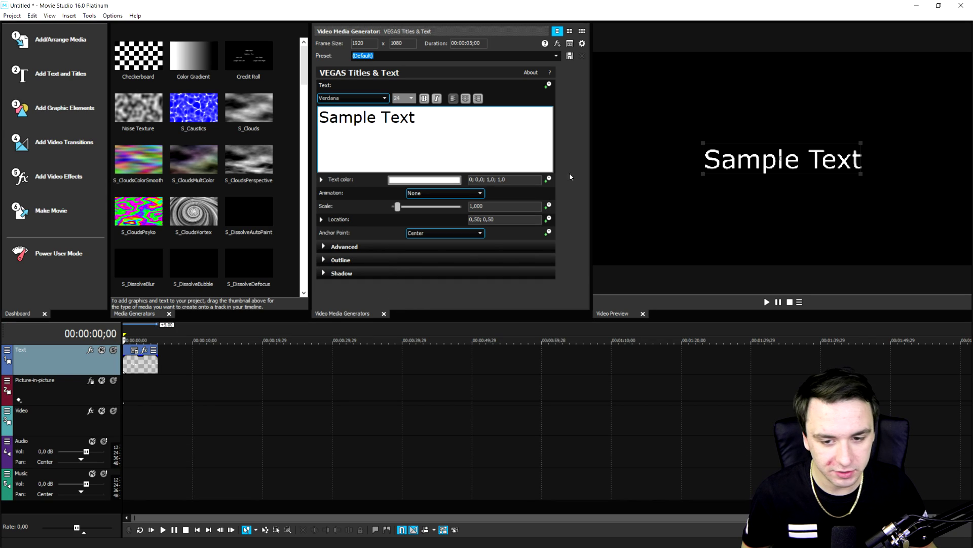
{"action": "left_click_drag", "start_coordinate": [445, 124], "coordinate": [259, 108]}
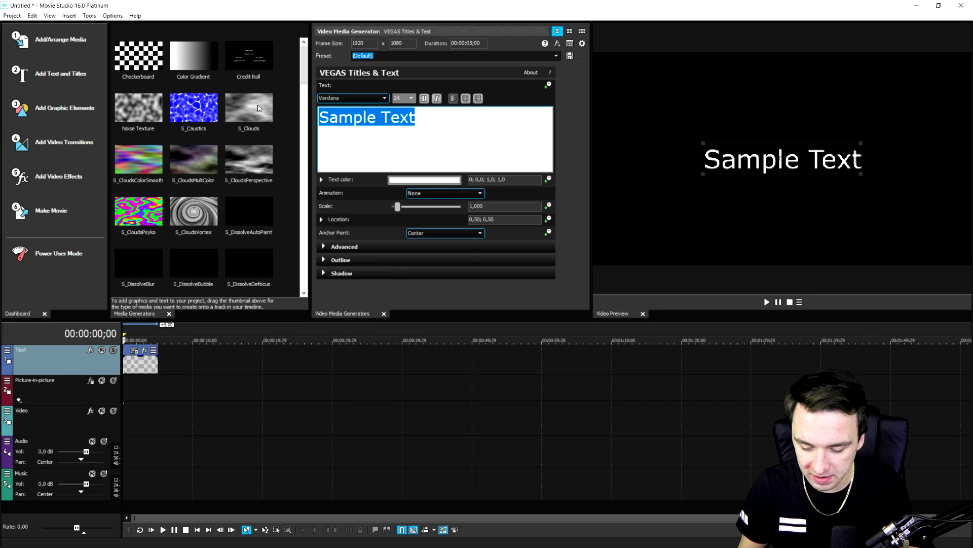
{"action": "type", "text": "JustAlexH"}
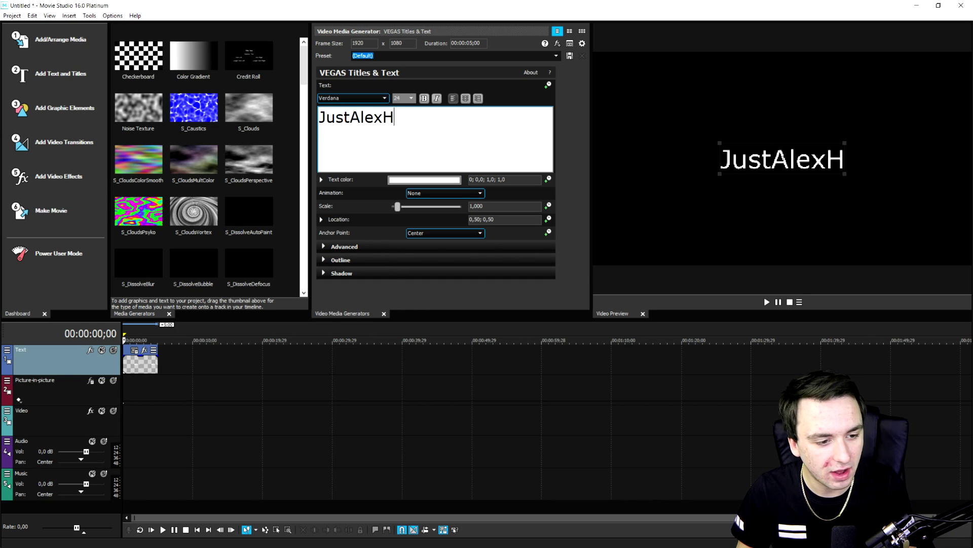
{"action": "type", "text": "alford"}
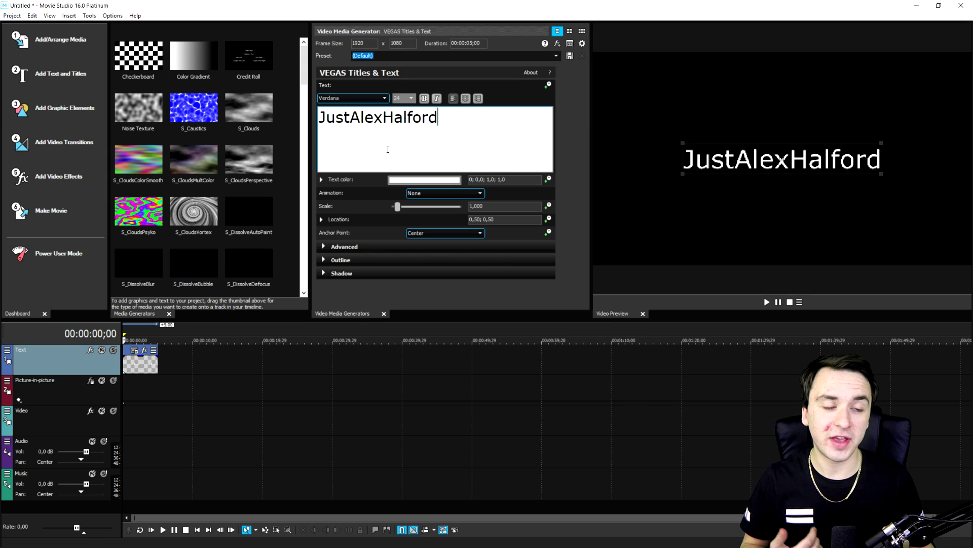
- Reposition the title in the preview to about 0,38; 0,54 and shift its event to start about 1 second 21 frames in
{"action": "left_click_drag", "start_coordinate": [710, 167], "coordinate": [662, 159]}
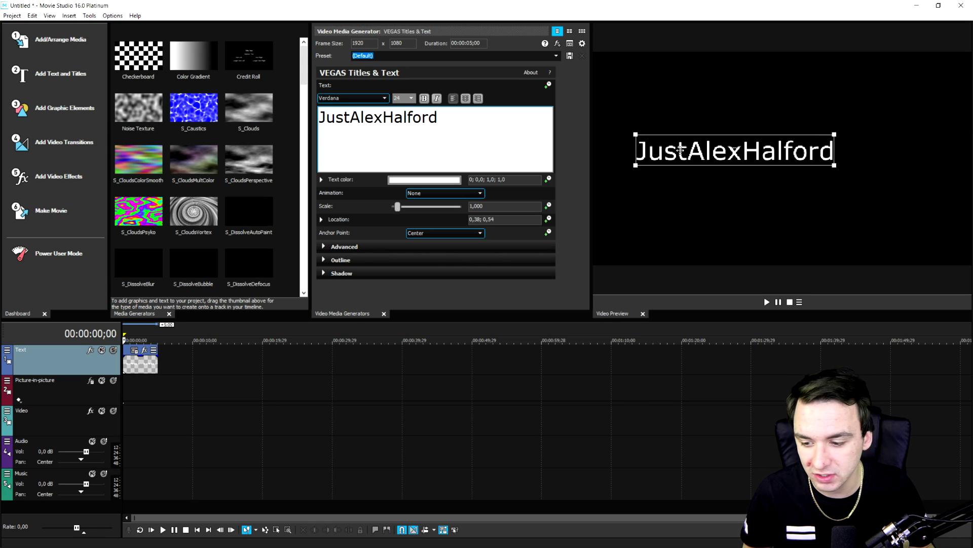
{"action": "scroll", "coordinate": [218, 364], "scroll_direction": "up", "scroll_amount": 6}
{"action": "left_click_drag", "start_coordinate": [218, 364], "coordinate": [401, 363]}
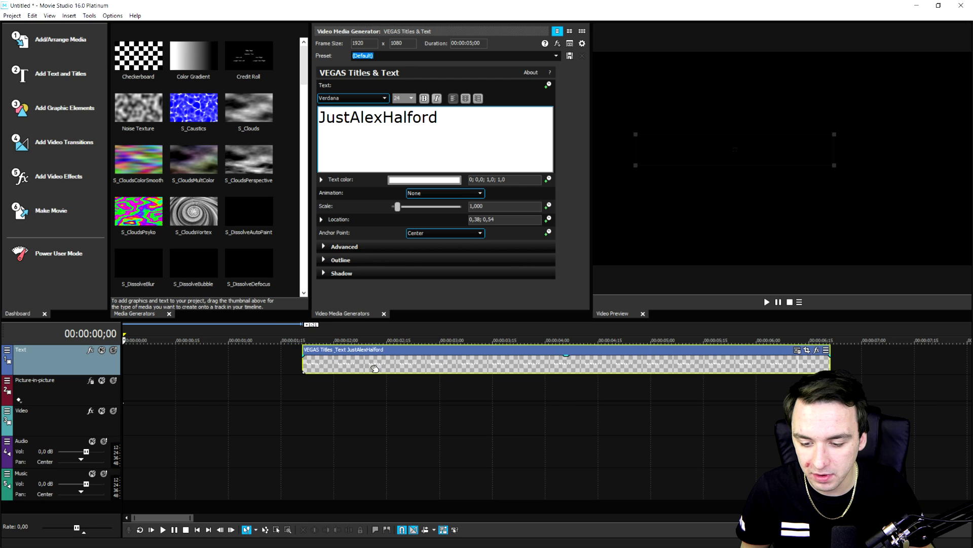
- Delete the title event from the Text track
{"action": "scroll", "coordinate": [262, 363], "scroll_direction": "down", "scroll_amount": 2}
{"action": "left_click", "coordinate": [237, 360]}
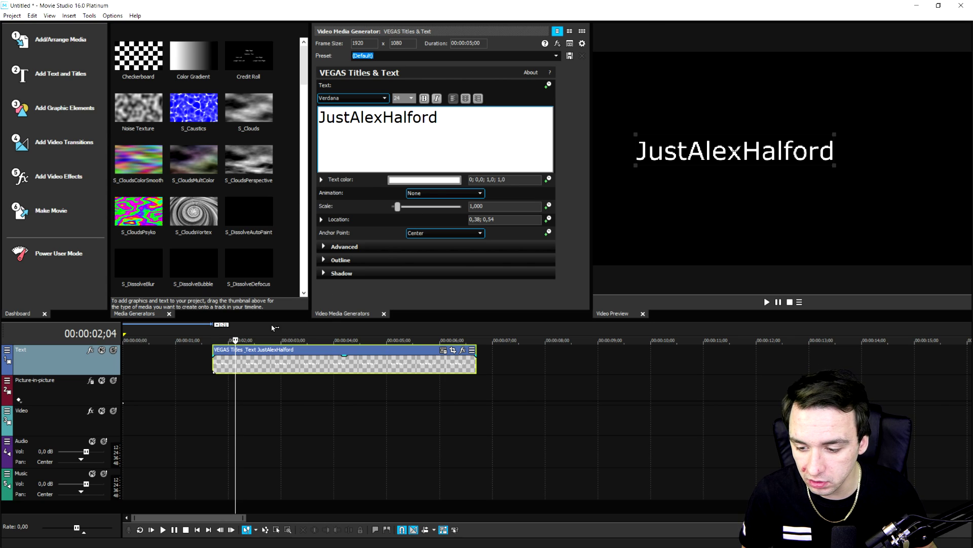
{"action": "key", "text": "Delete"}
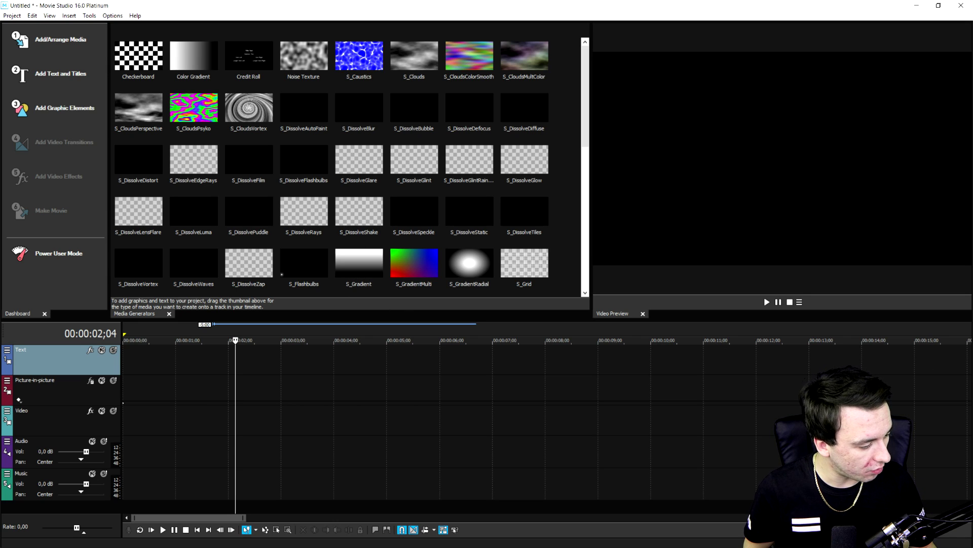
- Place the video clip of an editor in a dark editing suite at the very start of the Text track
{"action": "left_click_drag", "start_coordinate": [2, 355], "coordinate": [127, 358]}
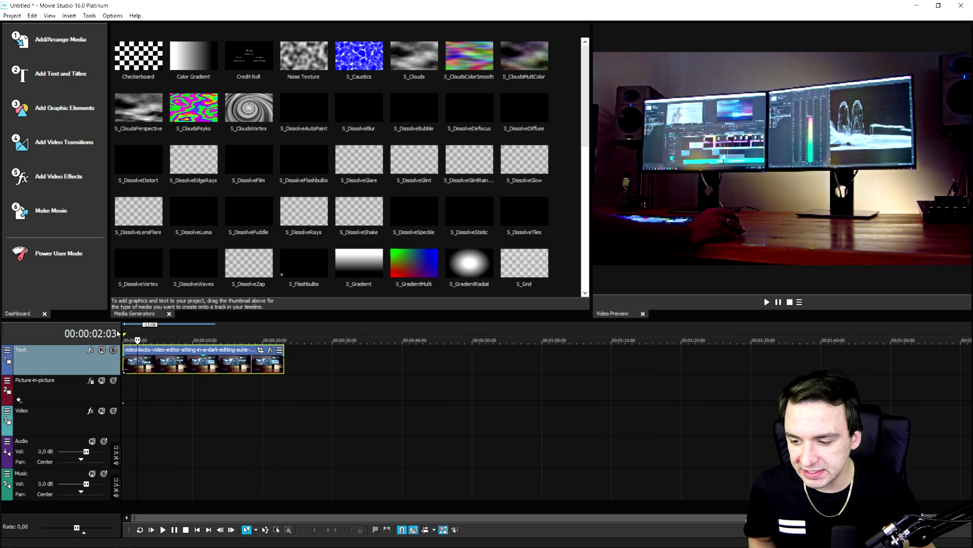
{"action": "scroll", "coordinate": [135, 371], "scroll_direction": "up", "scroll_amount": 3}
{"action": "mouse_move", "coordinate": [188, 366]}
{"action": "left_mouse_down"}
{"action": "mouse_move", "coordinate": [210, 366]}
{"action": "mouse_move", "coordinate": [189, 366]}
{"action": "left_mouse_up"}
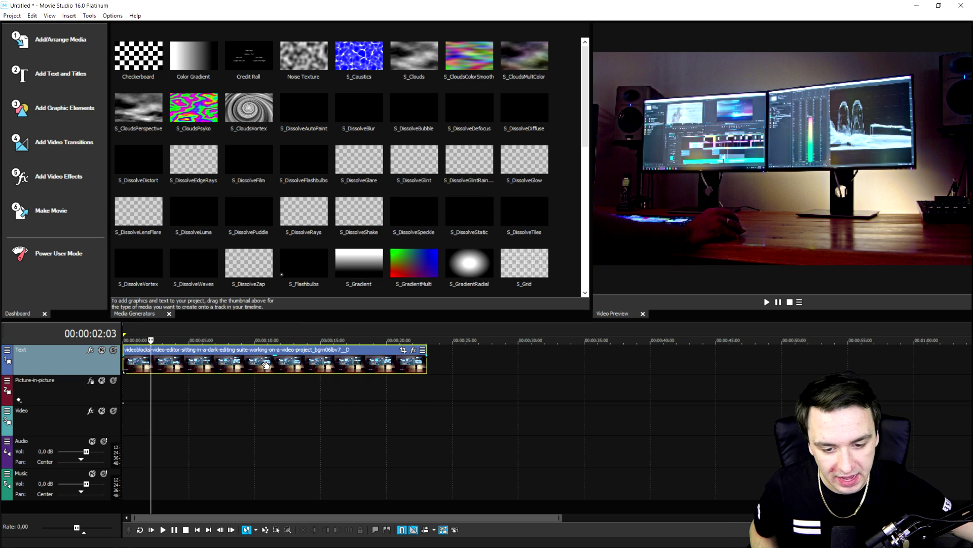
{"action": "scroll", "coordinate": [180, 363], "scroll_direction": "down", "scroll_amount": 3}
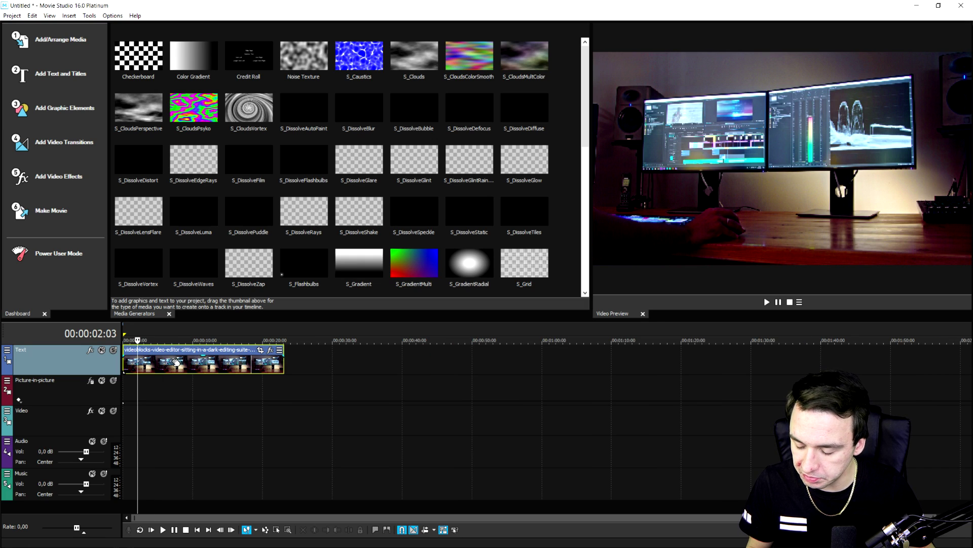
- Split the editing-suite clip on the Text track at 2 seconds 3 frames and at 14 seconds
{"action": "scroll", "coordinate": [183, 363], "scroll_direction": "up", "scroll_amount": 3}
{"action": "key", "text": "s"}
{"action": "left_click", "coordinate": [308, 364]}
{"action": "key", "text": "s"}
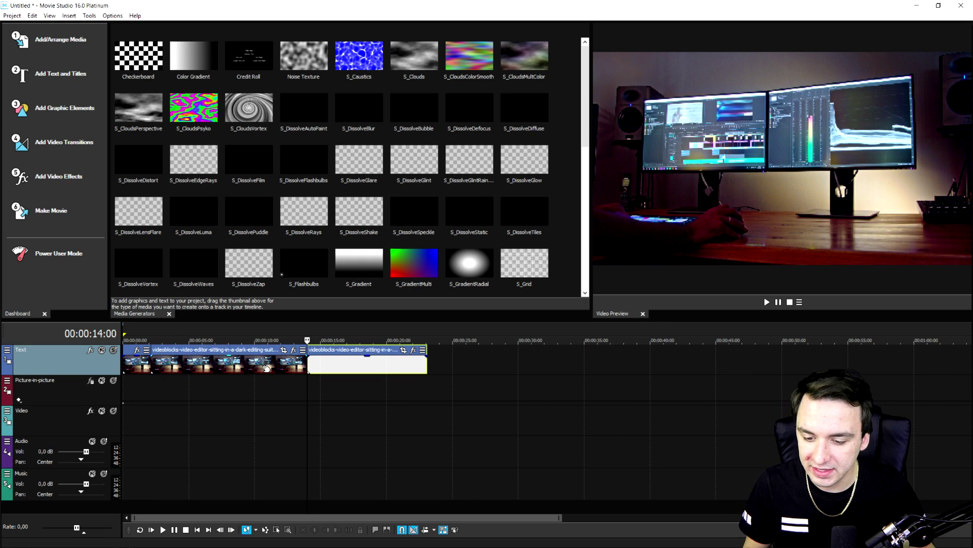
- Delete the clip's middle section and move the remaining pieces to start at about 9.5 seconds and 20 seconds
{"action": "left_click", "coordinate": [259, 365]}
{"action": "key", "text": "Delete"}
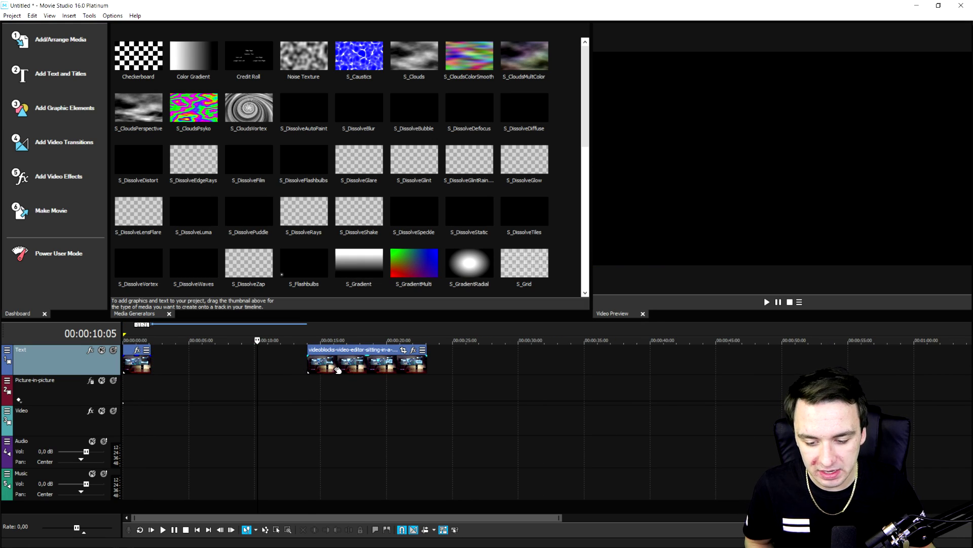
{"action": "left_click_drag", "start_coordinate": [337, 369], "coordinate": [416, 366]}
{"action": "left_click_drag", "start_coordinate": [147, 363], "coordinate": [272, 363]}
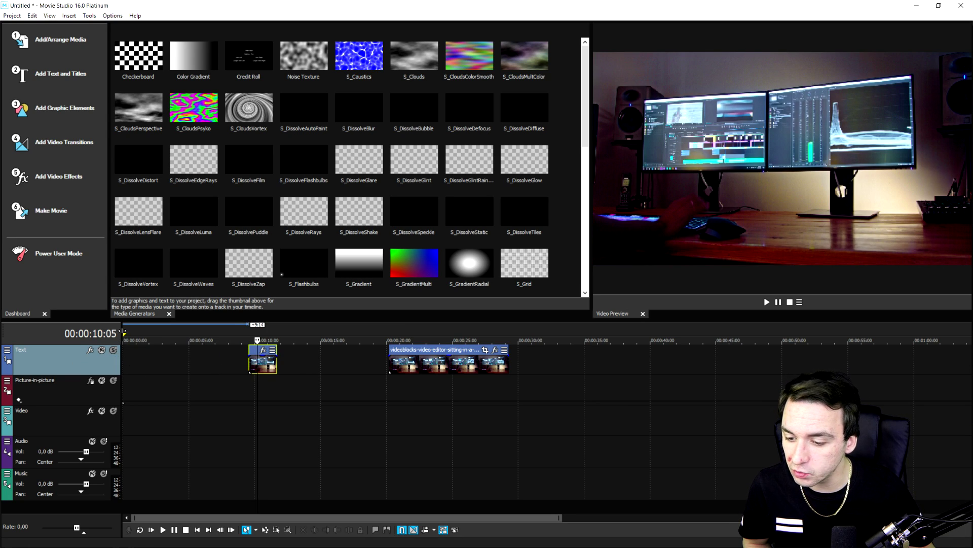
- Widen the track headers and make all available controls visible on the video track headers
{"action": "left_click_drag", "start_coordinate": [122, 332], "coordinate": [157, 337]}
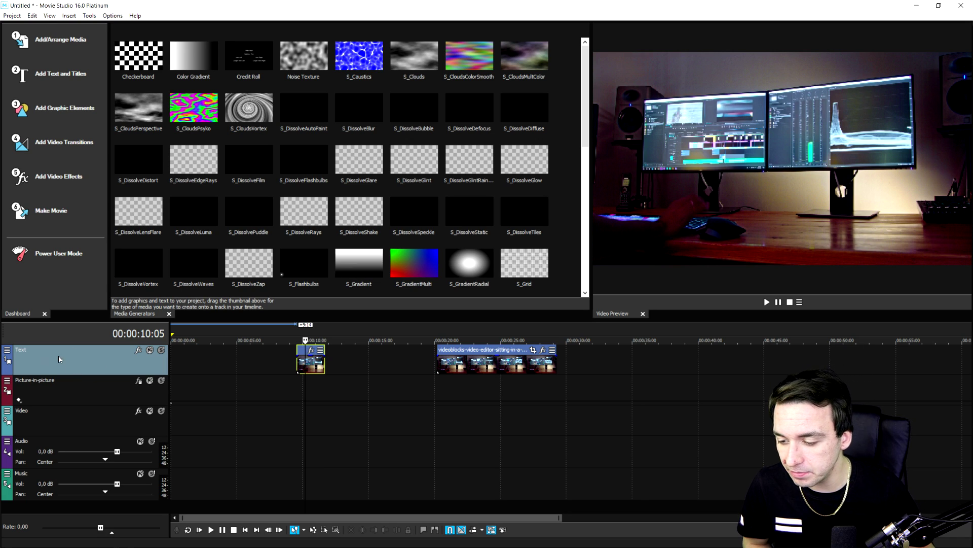
{"action": "left_click", "coordinate": [8, 351]}
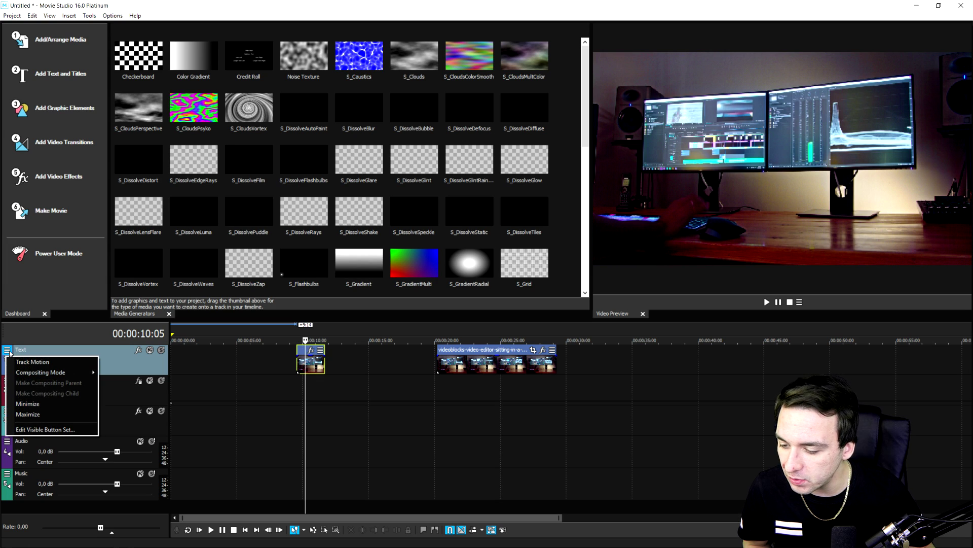
{"action": "left_click", "coordinate": [63, 432]}
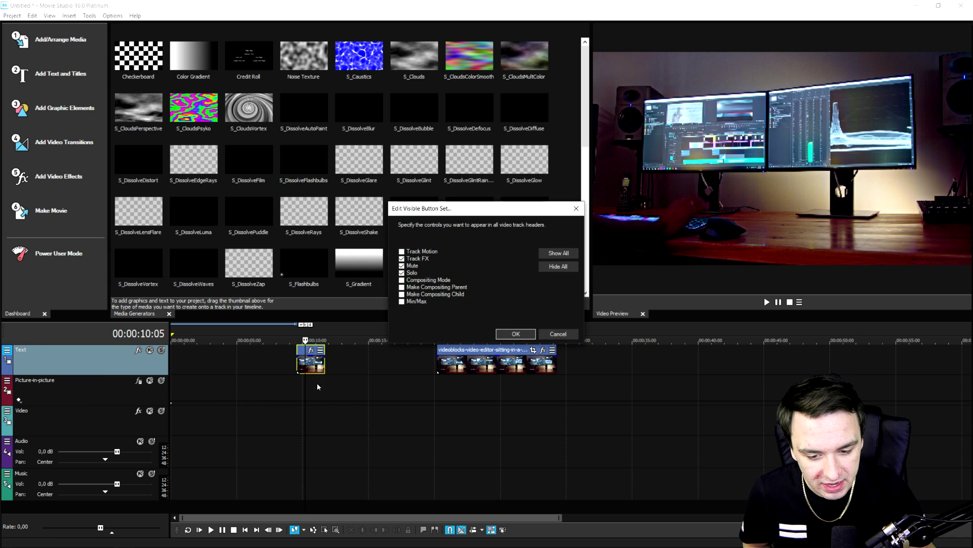
{"action": "left_click", "coordinate": [559, 252]}
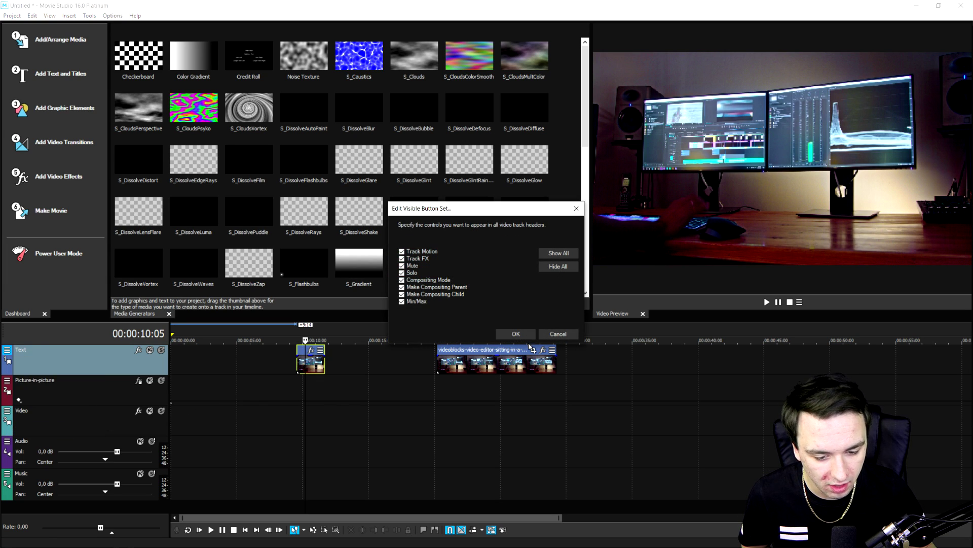
{"action": "left_click", "coordinate": [516, 333]}
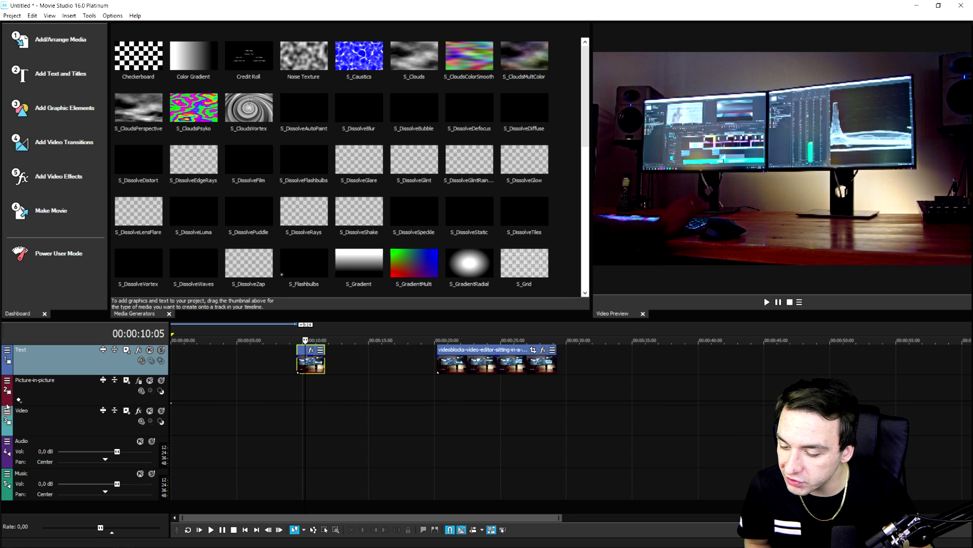
- Make all available controls visible on the audio track headers
{"action": "left_click", "coordinate": [7, 441]}
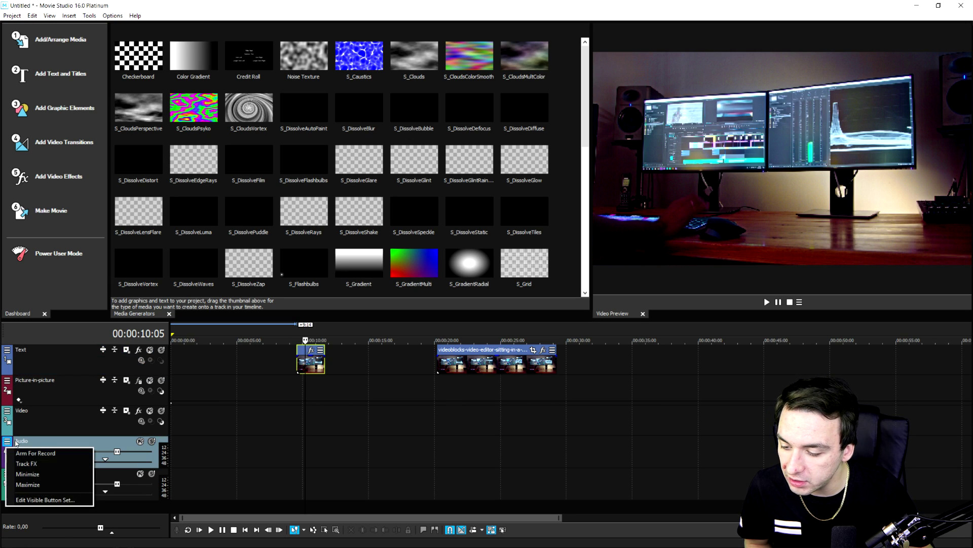
{"action": "left_click", "coordinate": [57, 499]}
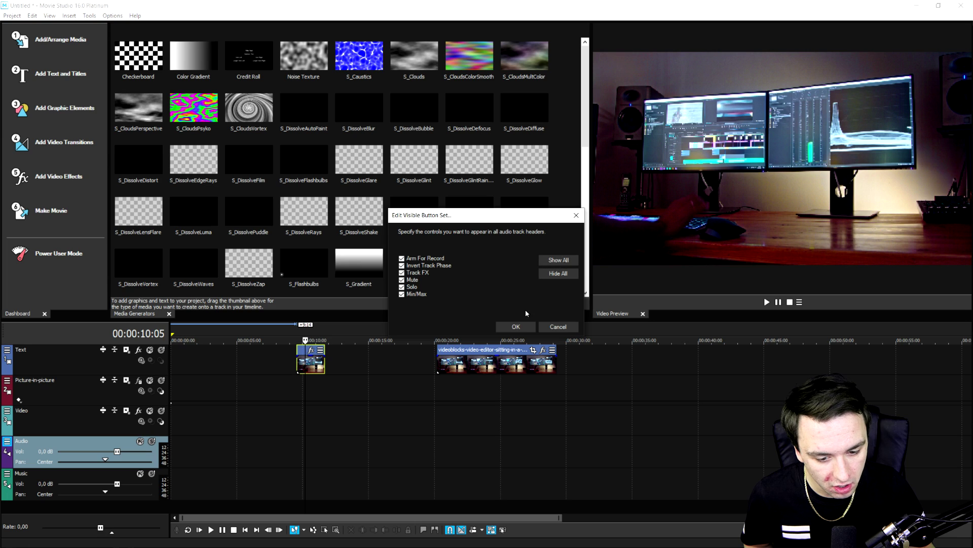
{"action": "left_click", "coordinate": [516, 326]}
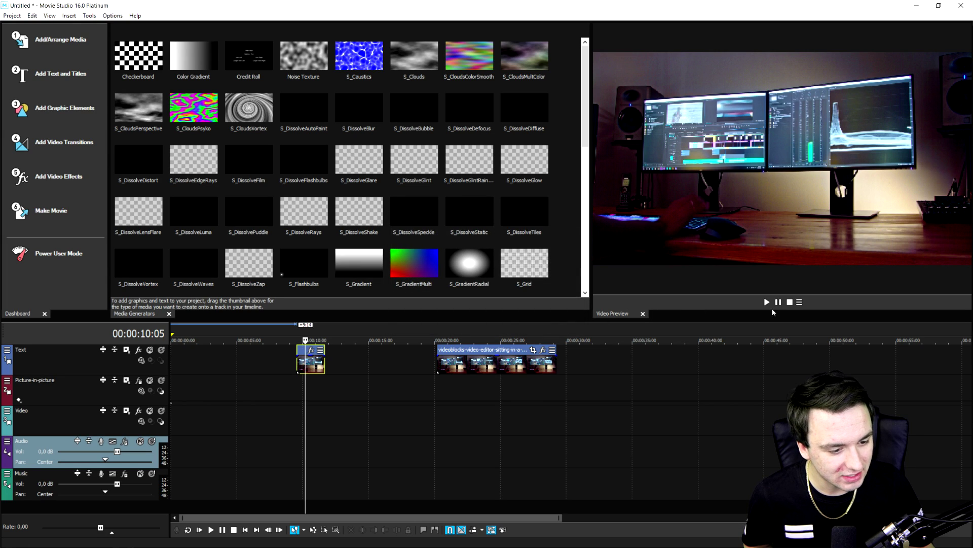
- Make all available transport controls visible beneath the video preview
{"action": "left_click", "coordinate": [799, 303]}
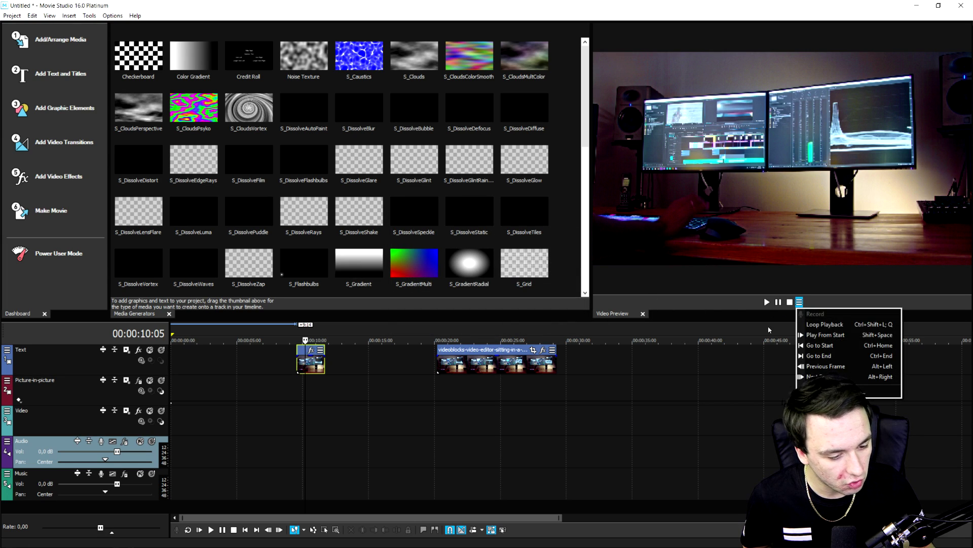
{"action": "left_click", "coordinate": [832, 390]}
{"action": "left_click", "coordinate": [559, 246]}
{"action": "left_click", "coordinate": [516, 341]}
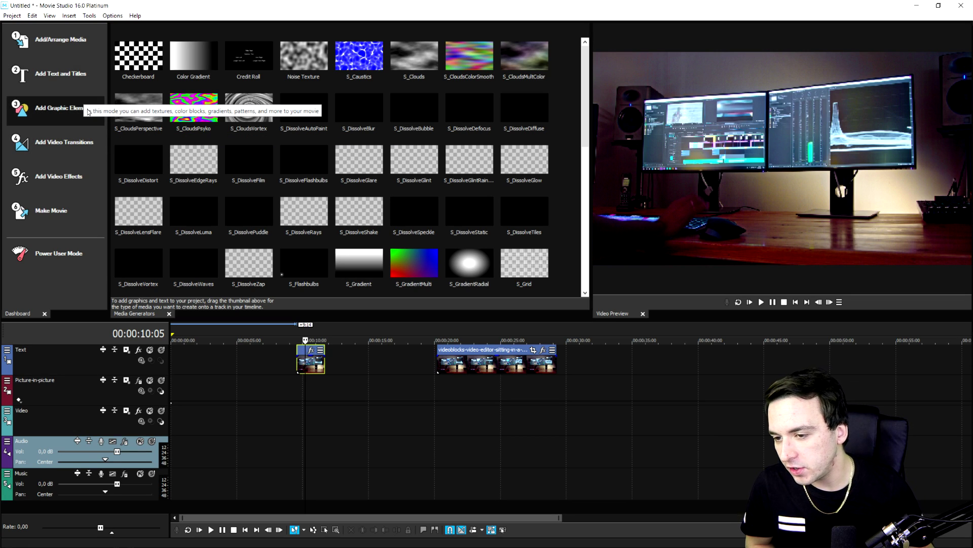
- Bring up the video transitions and browse through the available collection
{"action": "left_click", "coordinate": [79, 150]}
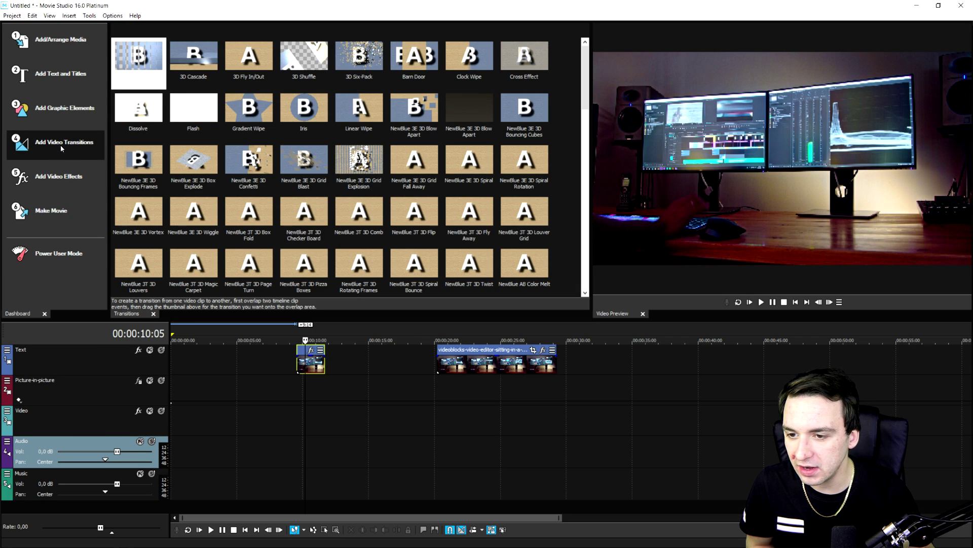
{"action": "scroll", "coordinate": [323, 154], "scroll_direction": "down", "scroll_amount": 10}
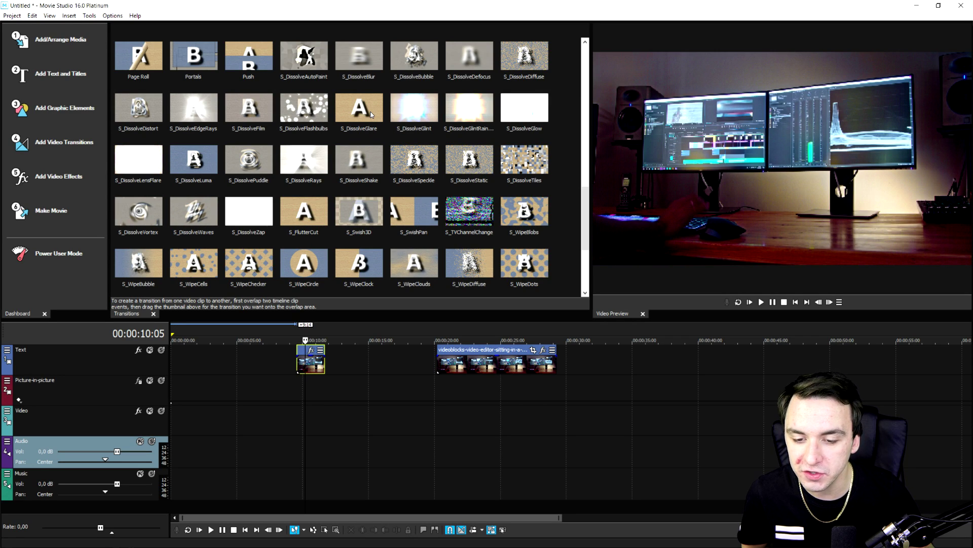
{"action": "scroll", "coordinate": [370, 111], "scroll_direction": "up", "scroll_amount": 10}
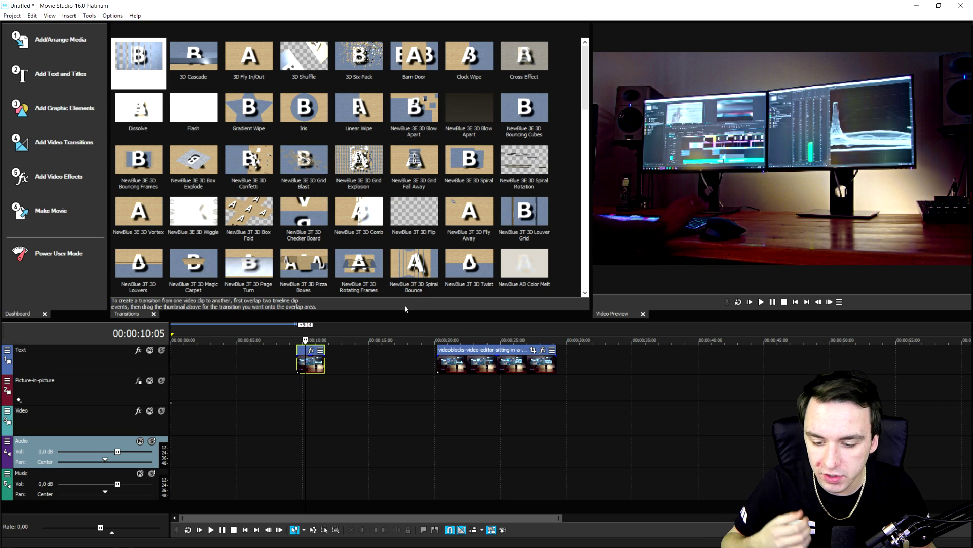
- Delete the short clip piece and extend the remaining clip's start back to about 13 seconds
{"action": "scroll", "coordinate": [385, 363], "scroll_direction": "up", "scroll_amount": 5}
{"action": "scroll", "coordinate": [536, 374], "scroll_direction": "down", "scroll_amount": 5}
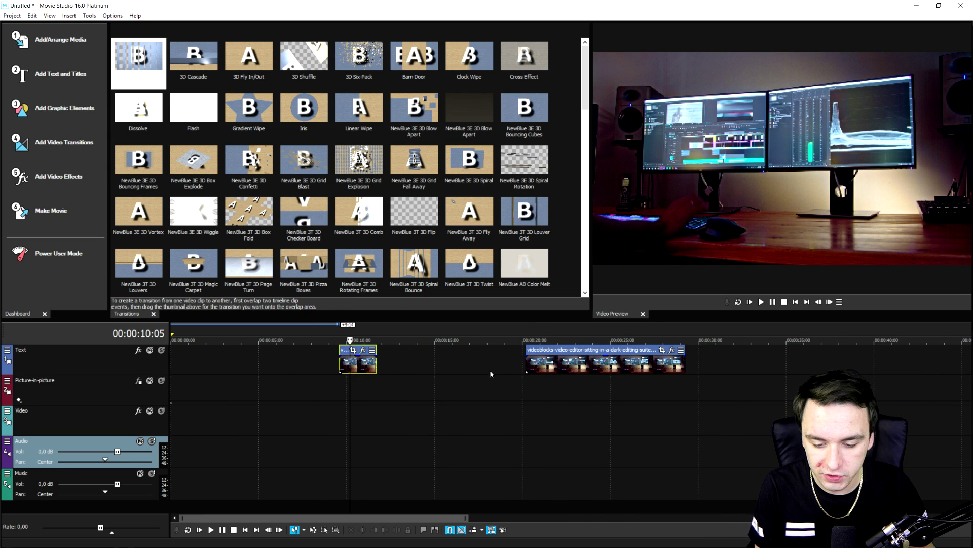
{"action": "key", "text": "Delete"}
{"action": "left_click_drag", "start_coordinate": [526, 360], "coordinate": [406, 360]}
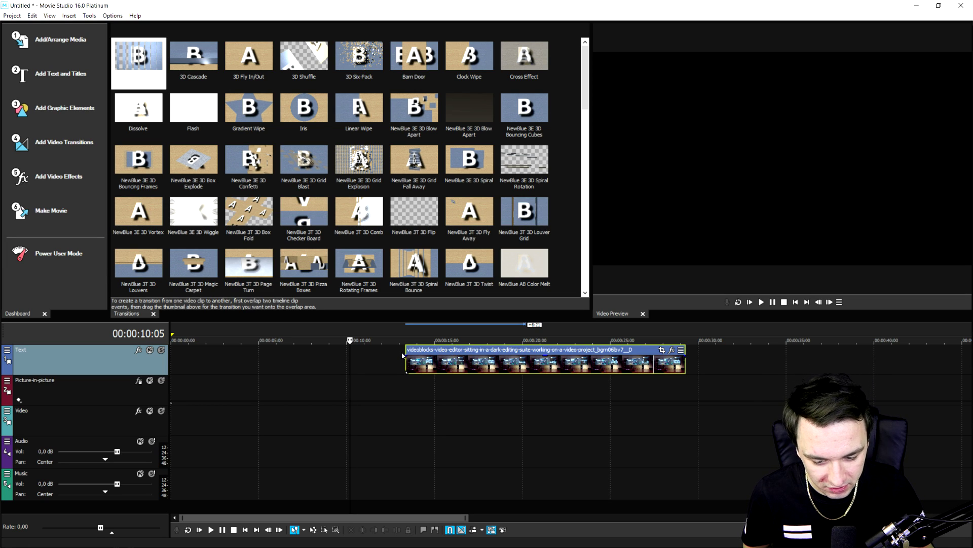
- Give the clip's start a fade-in of about 5 seconds with the 3D Six-Pack transition and play it
{"action": "mouse_move", "coordinate": [404, 356]}
{"action": "left_mouse_down"}
{"action": "mouse_move", "coordinate": [512, 364]}
{"action": "mouse_move", "coordinate": [493, 364]}
{"action": "left_mouse_up"}
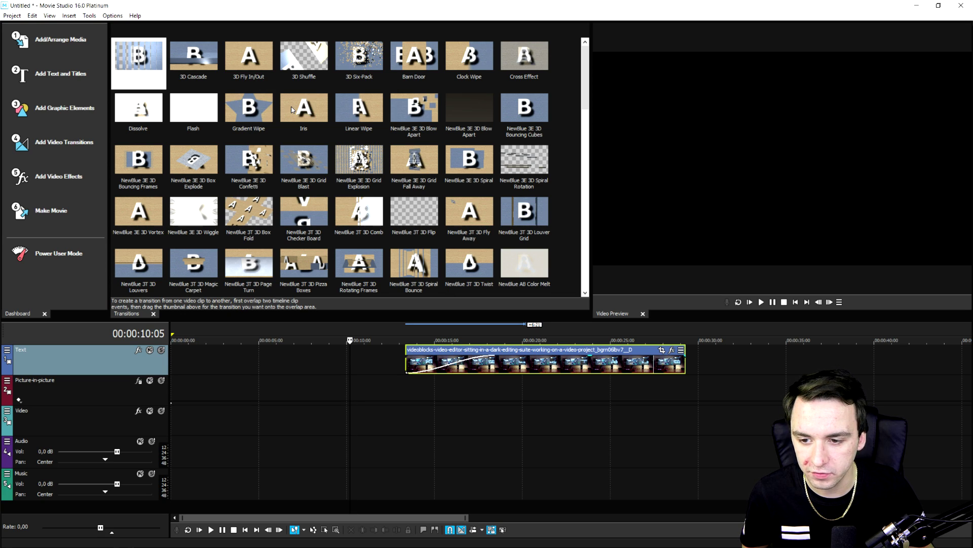
{"action": "left_click_drag", "start_coordinate": [370, 71], "coordinate": [452, 360]}
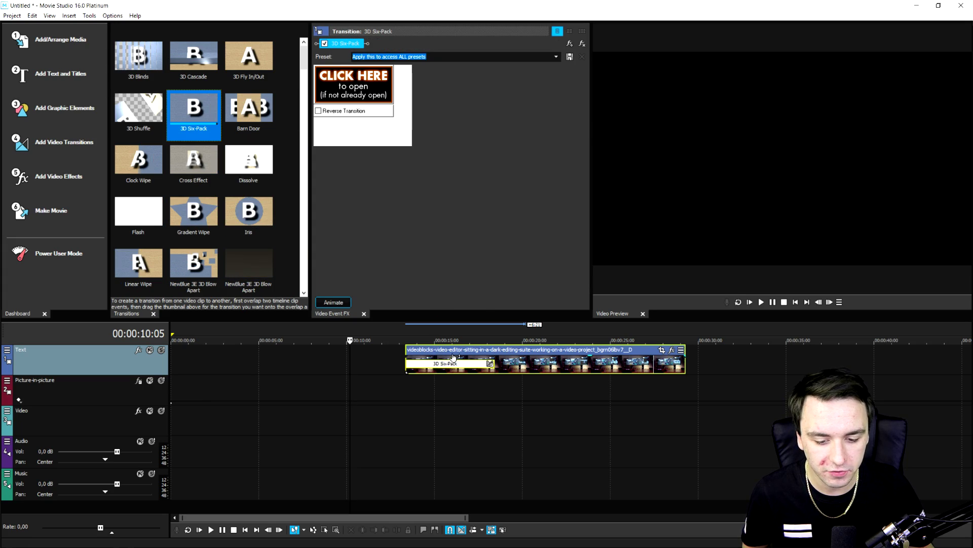
{"action": "left_click", "coordinate": [400, 334]}
{"action": "key", "text": "space"}
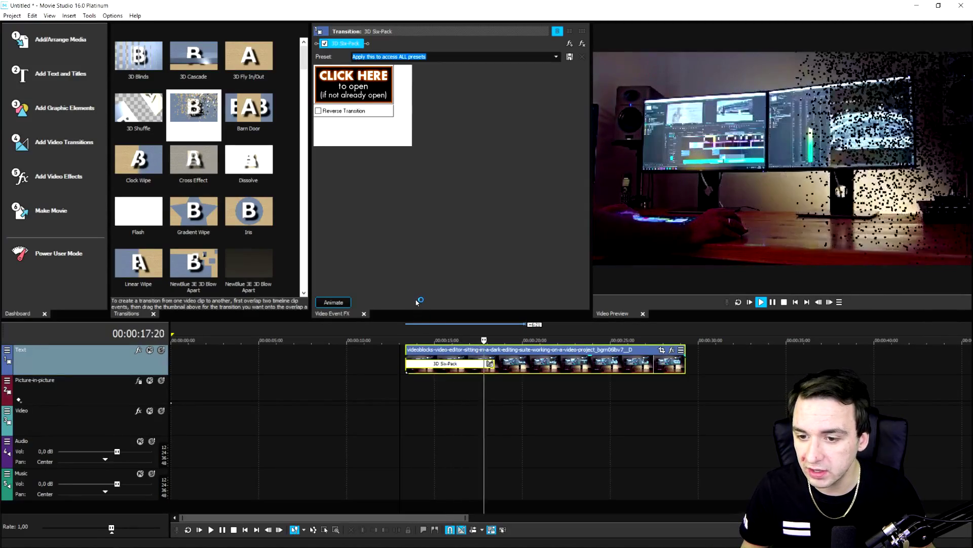
- Replace the transition at the clip's start with Page Roll and preview it
{"action": "key", "text": "space"}
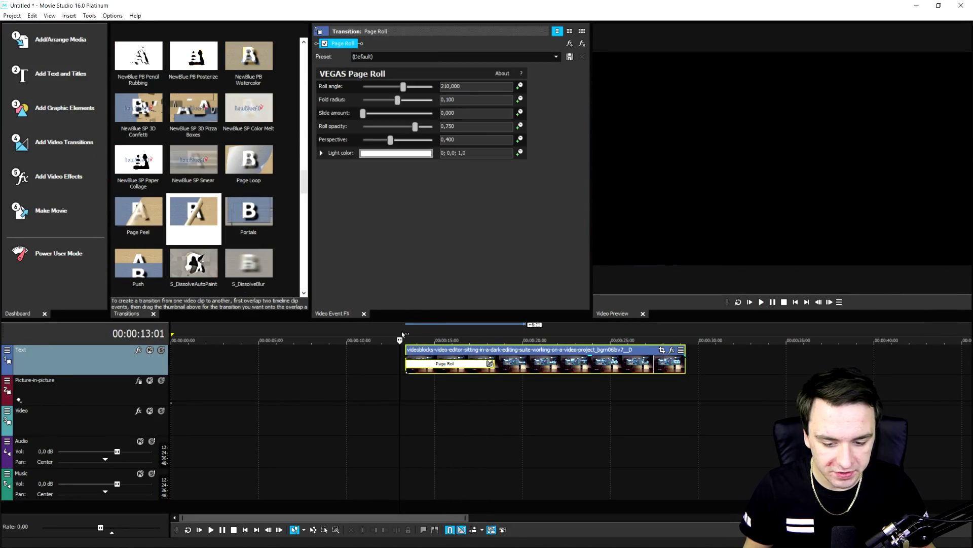
{"action": "key", "text": "space"}
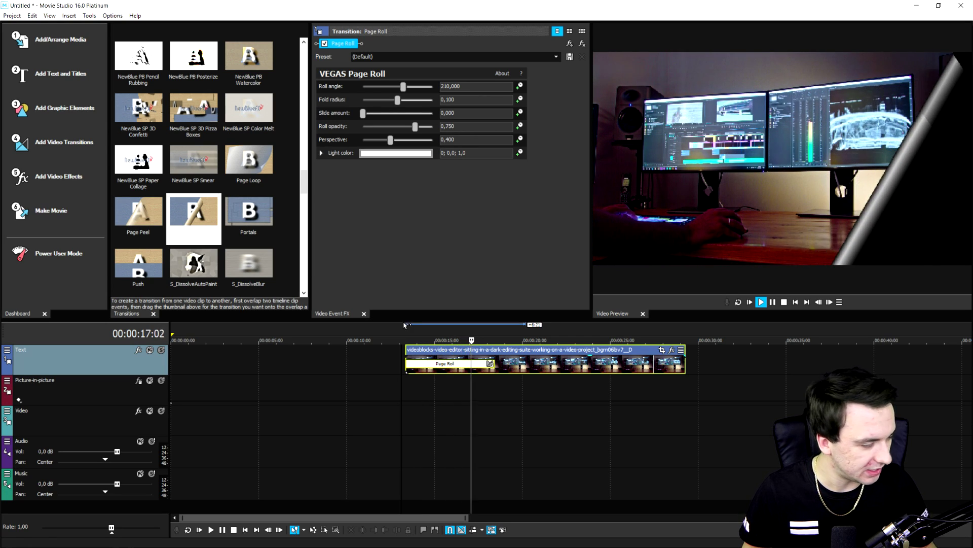
{"action": "key", "text": "space"}
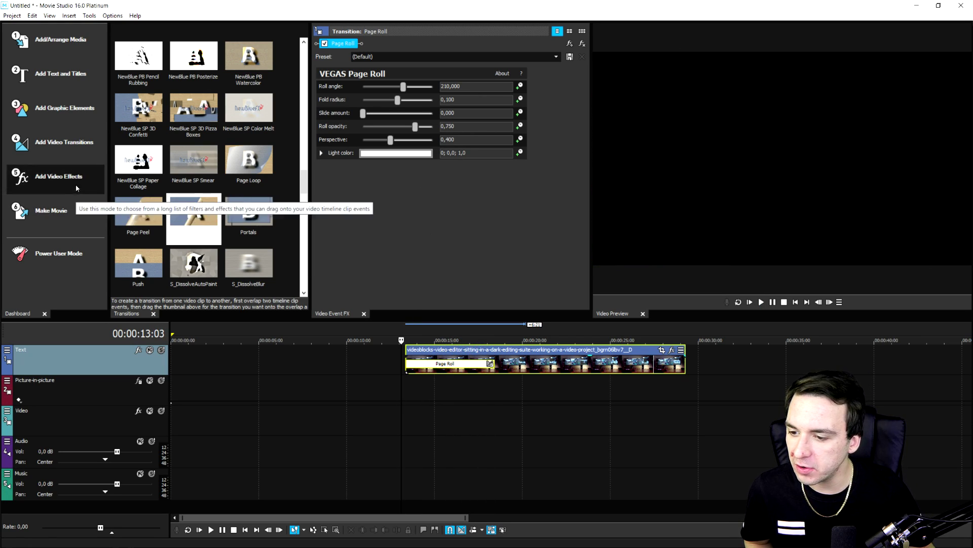
- Select the timeline range around the clip from about 12 seconds to 31 seconds for rendering
{"action": "left_click", "coordinate": [69, 215]}
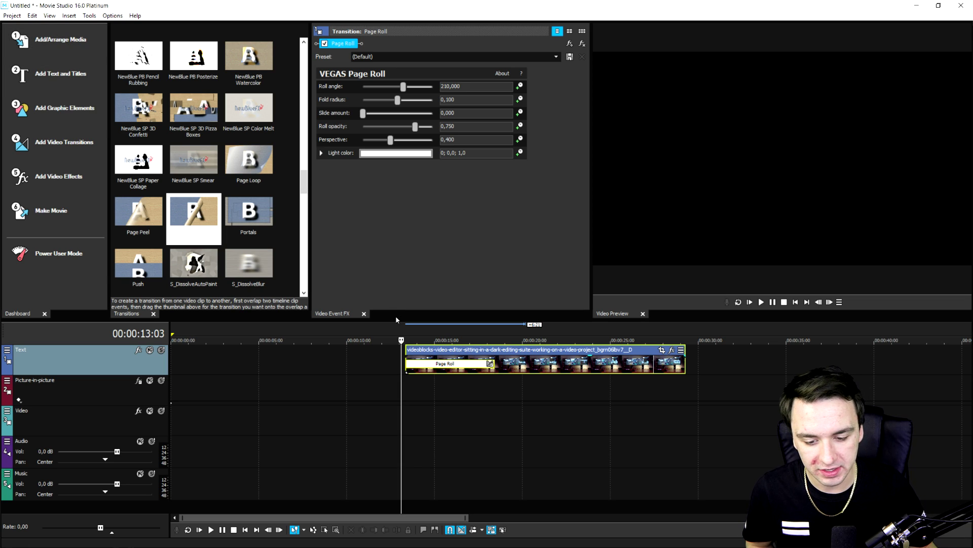
{"action": "scroll", "coordinate": [401, 351], "scroll_direction": "down", "scroll_amount": 3}
{"action": "left_click_drag", "start_coordinate": [253, 336], "coordinate": [375, 333]}
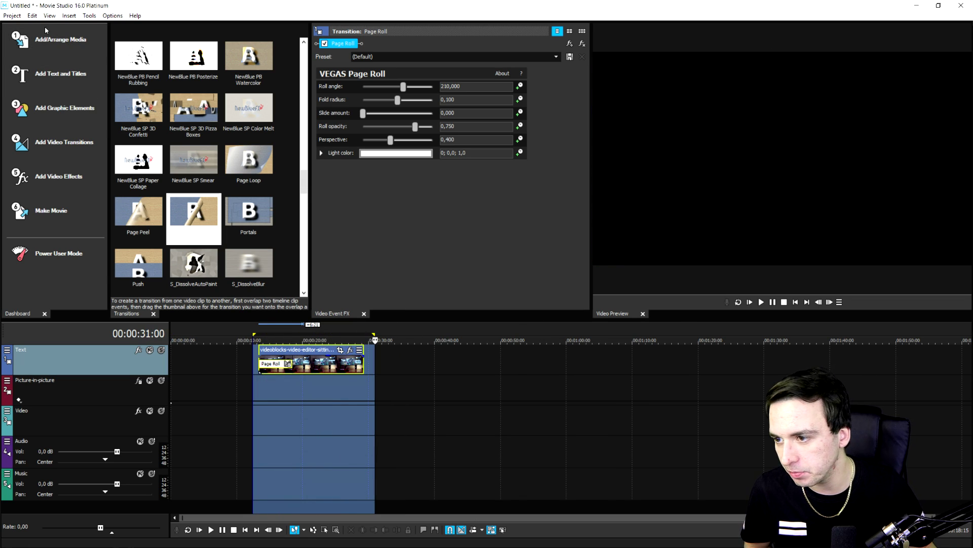
- Choose the Sony AVC/MVC format with the 60 FPS template in the render settings, and leave without rendering
{"action": "left_click", "coordinate": [8, 17]}
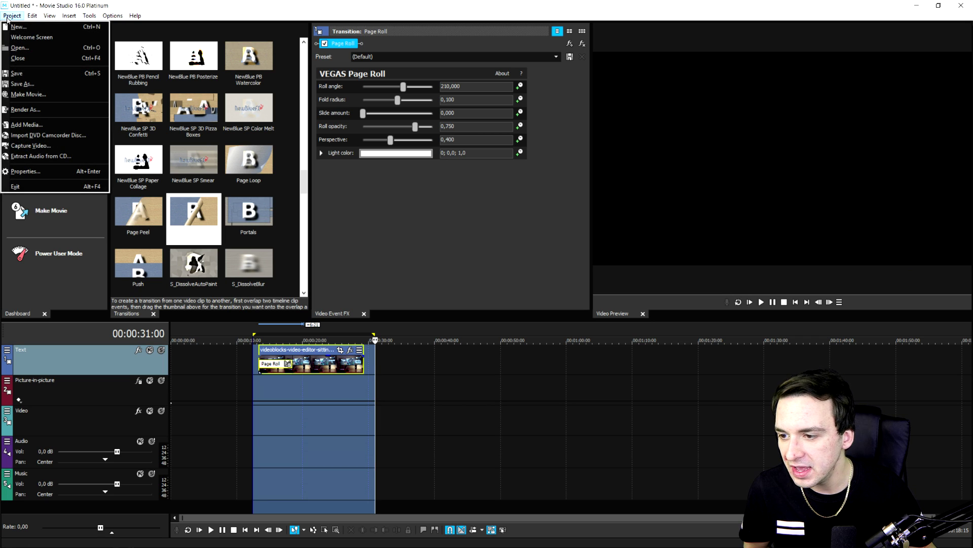
{"action": "left_click", "coordinate": [26, 109]}
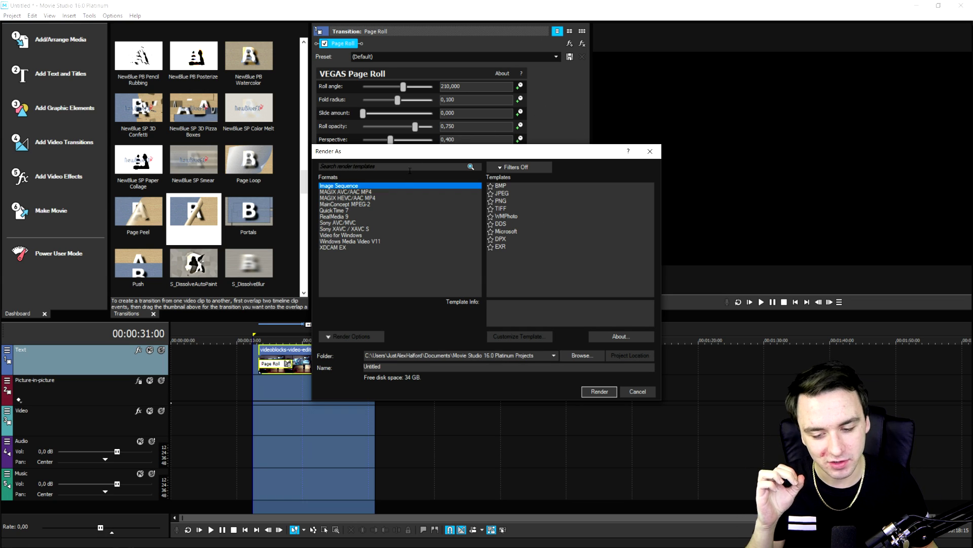
{"action": "left_click", "coordinate": [355, 223]}
{"action": "scroll", "coordinate": [536, 262], "scroll_direction": "down", "scroll_amount": 10}
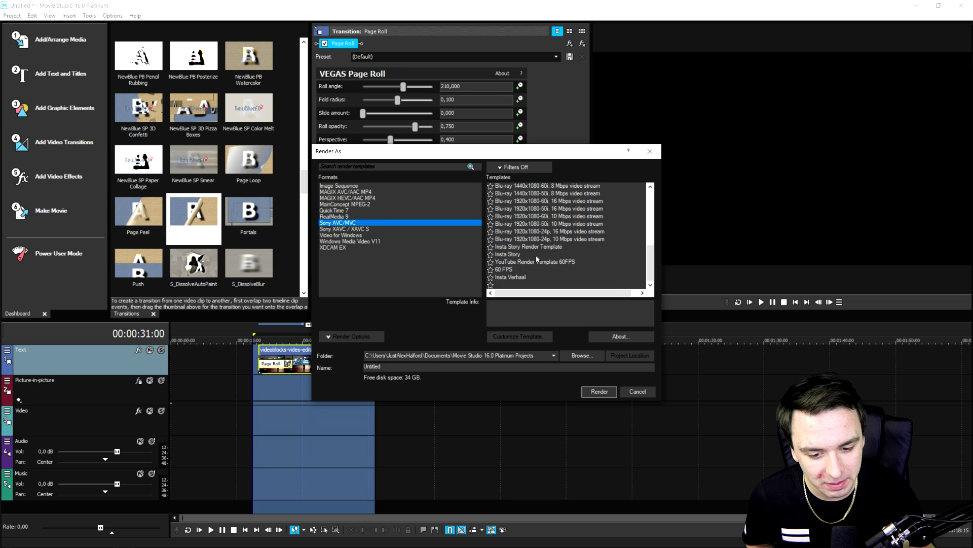
{"action": "left_click", "coordinate": [514, 270]}
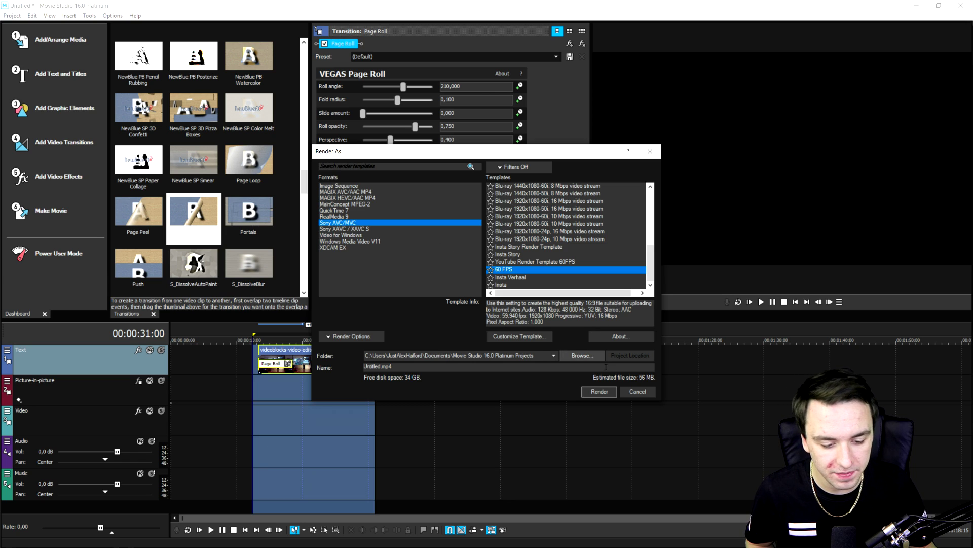
{"action": "left_click", "coordinate": [640, 394]}
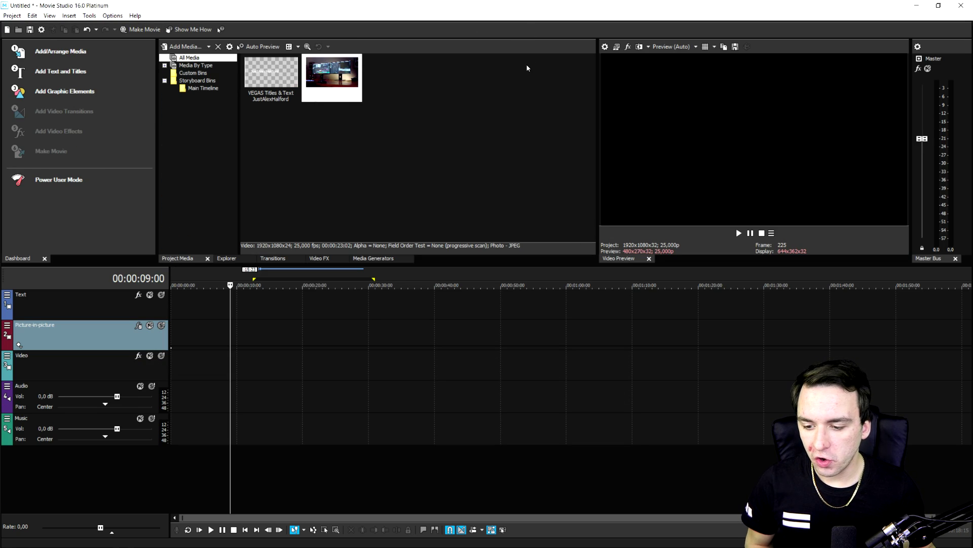
- Choose the HDV 1080-24p (1440x1080) template in the project's video properties and set the frame rate to 60
{"action": "left_click", "coordinate": [605, 47]}
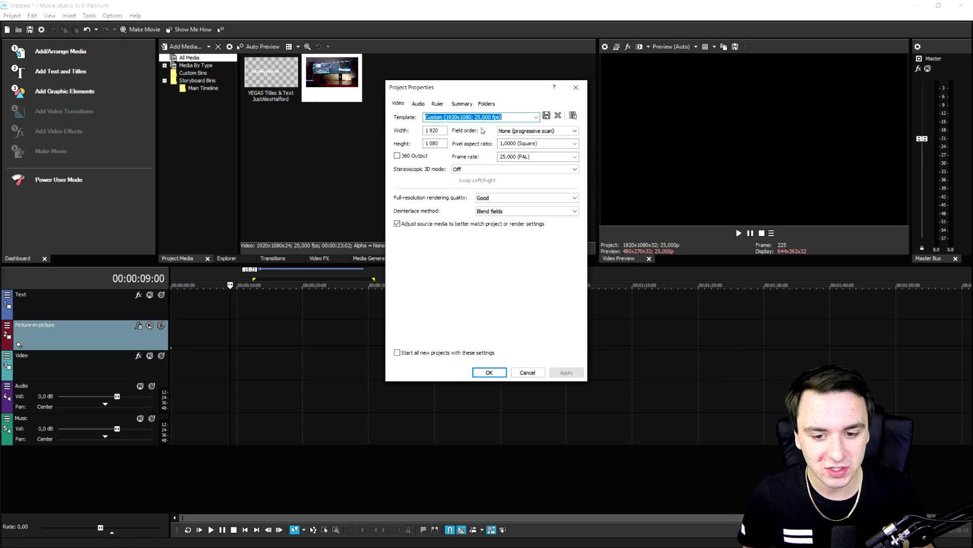
{"action": "left_click", "coordinate": [536, 118]}
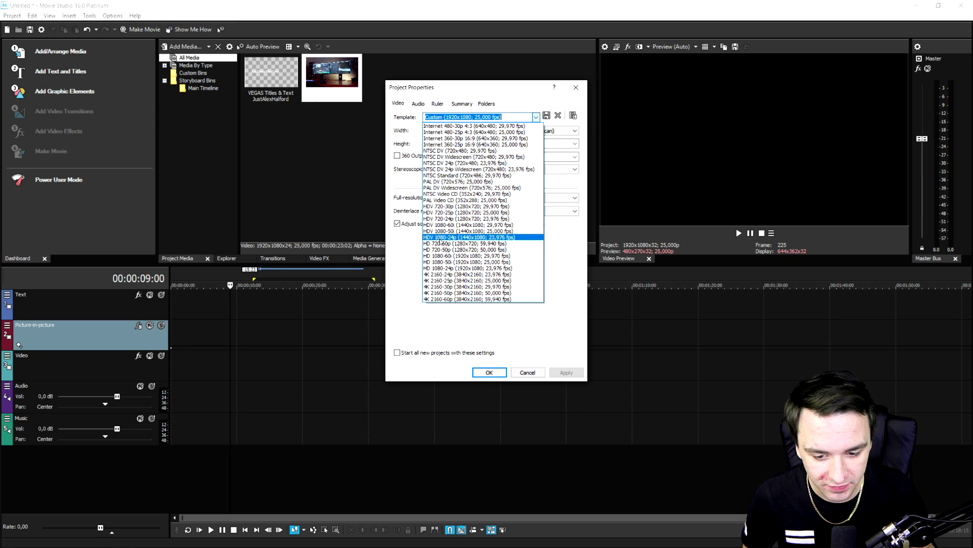
{"action": "left_click", "coordinate": [440, 239]}
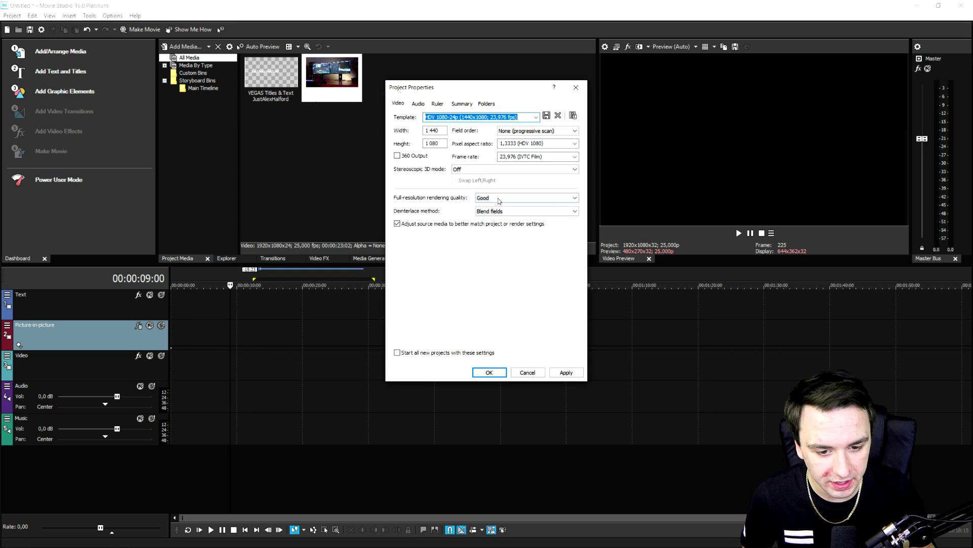
{"action": "left_click", "coordinate": [528, 159]}
{"action": "type", "text": "60"}
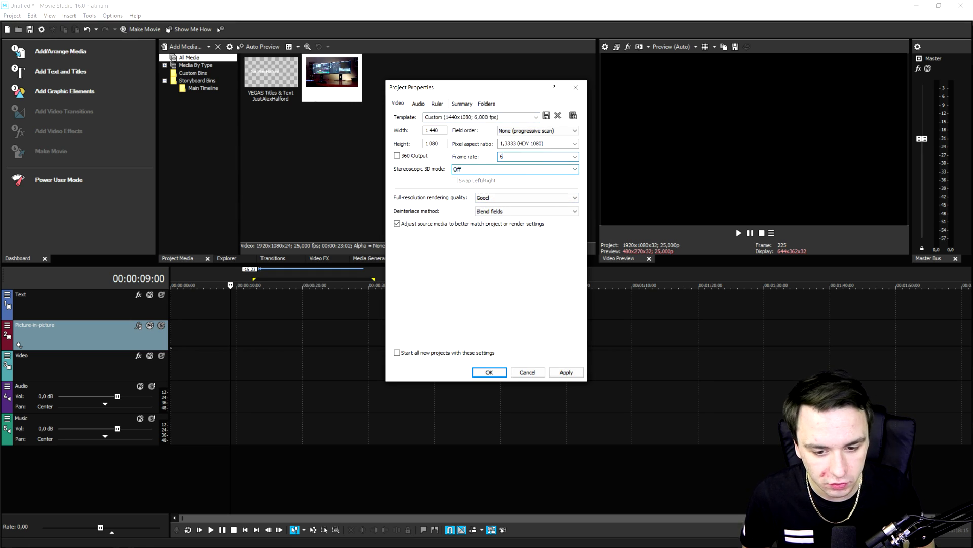
- Set the full-resolution rendering quality to Best and the pixel aspect ratio to 1,3333 (HDV 1080)
{"action": "left_click", "coordinate": [484, 199]}
{"action": "left_click", "coordinate": [482, 225]}
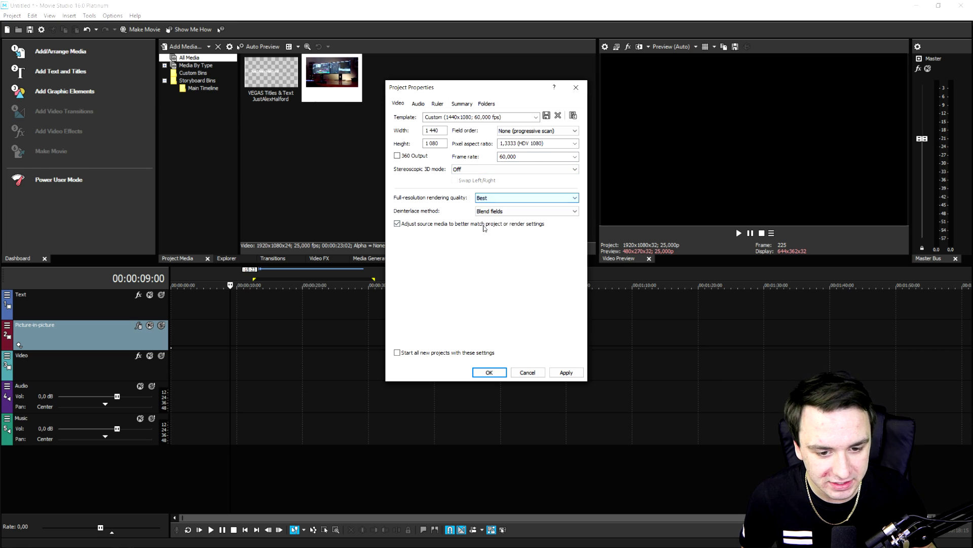
{"action": "left_click", "coordinate": [576, 144]}
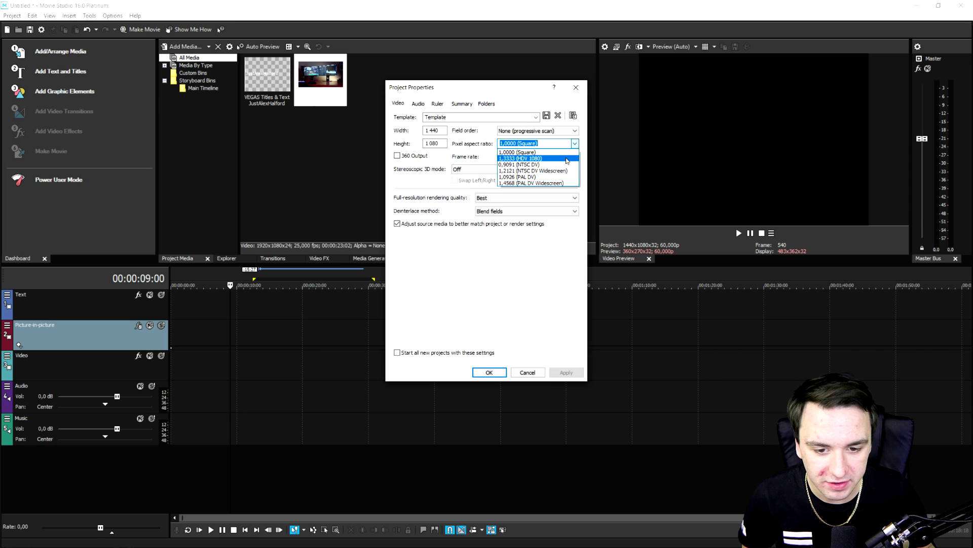
{"action": "left_click", "coordinate": [566, 159]}
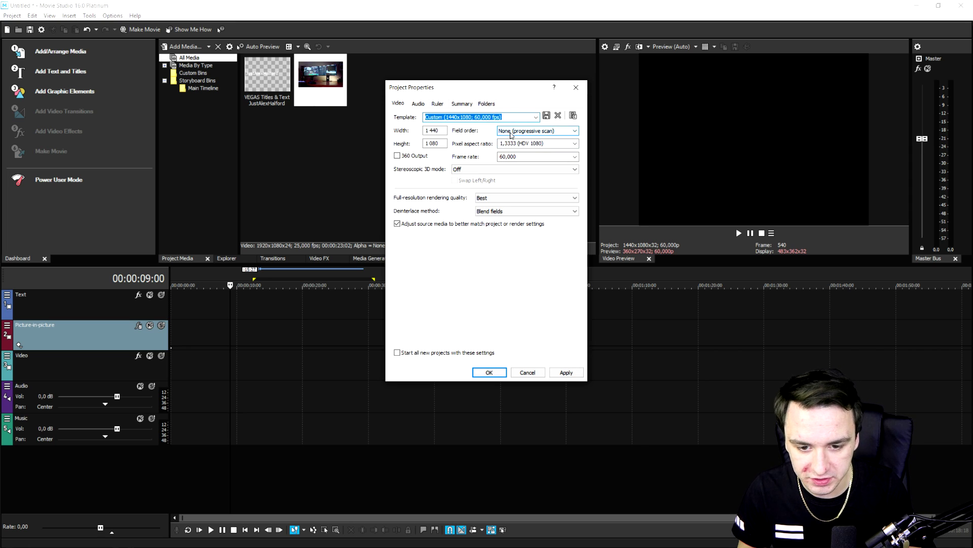
- Save the video settings as a template named "Template" and apply them to the project
{"action": "type", "text": "Template"}
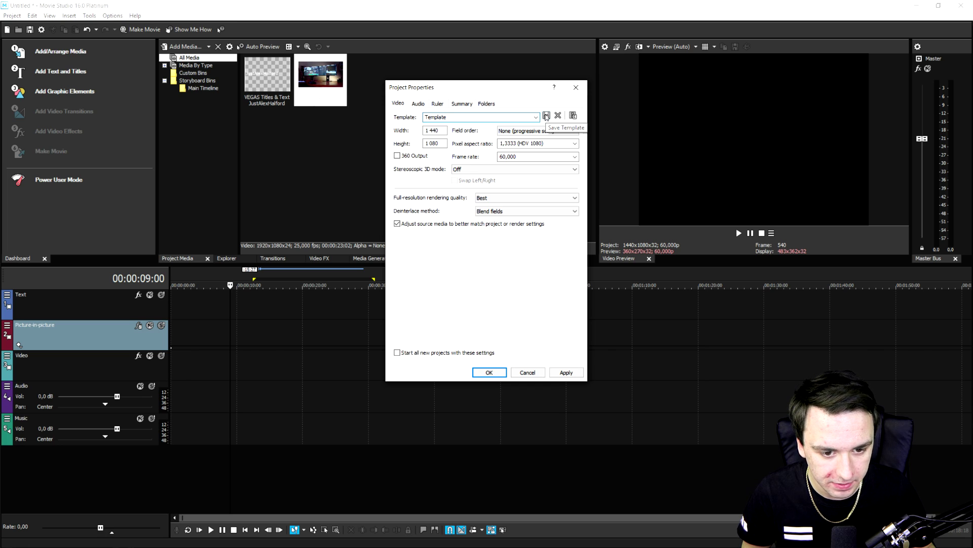
{"action": "left_click", "coordinate": [560, 374]}
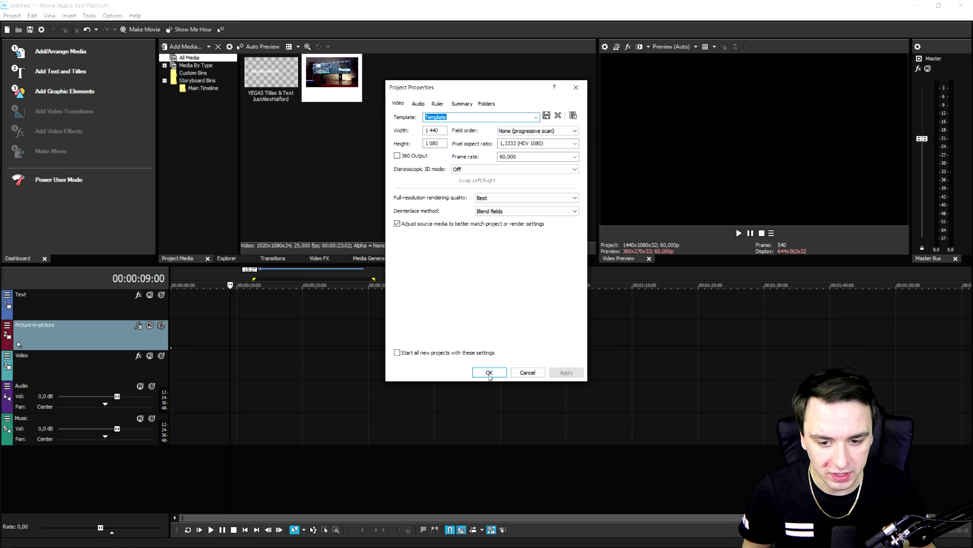
{"action": "left_click", "coordinate": [490, 373]}
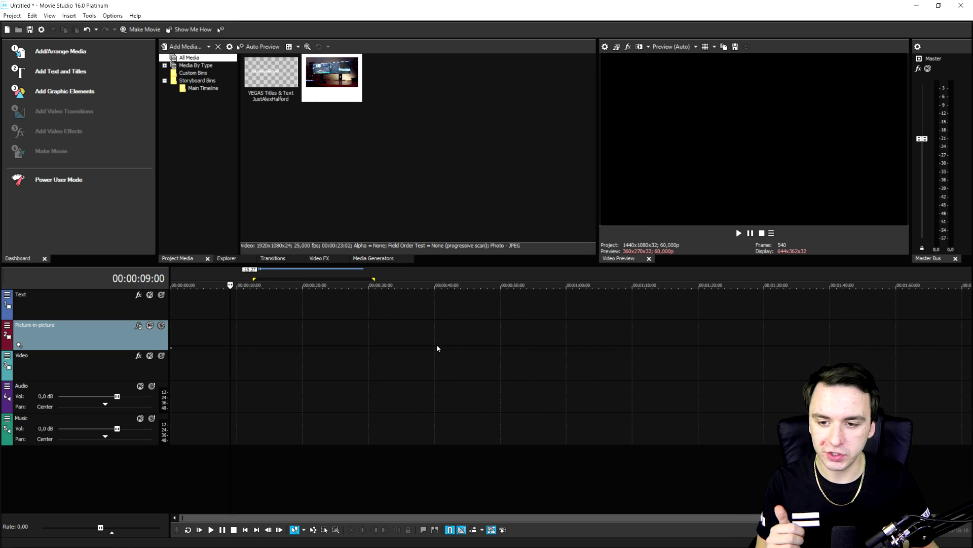